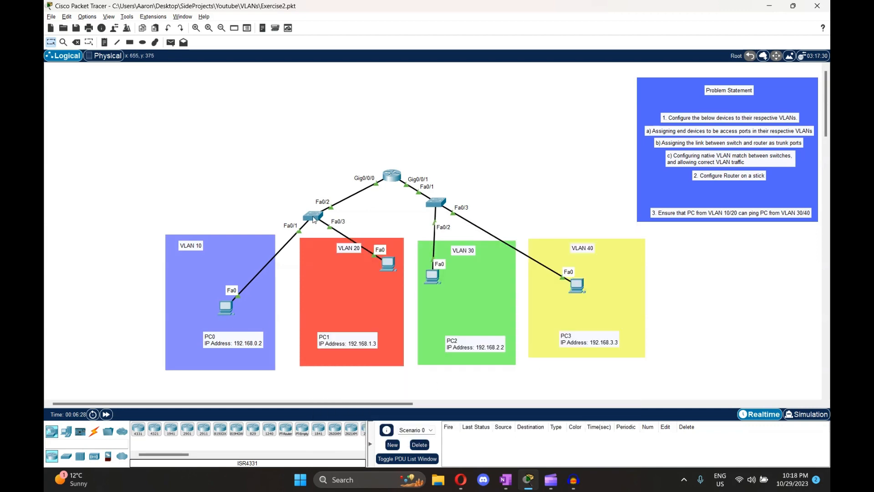
Step: Open the command line of the switch serving VLANs 10 and 20 and enter global configuration mode
left_click(313, 218)
left_click(388, 129)
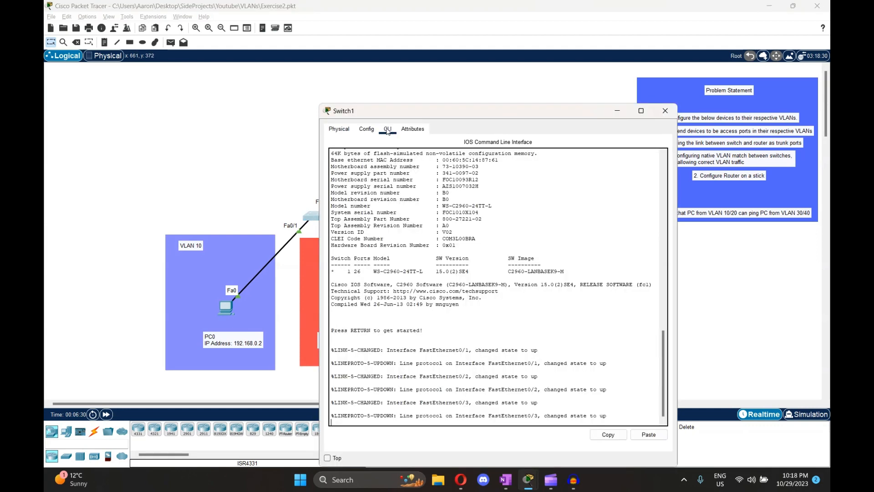
key("Return")
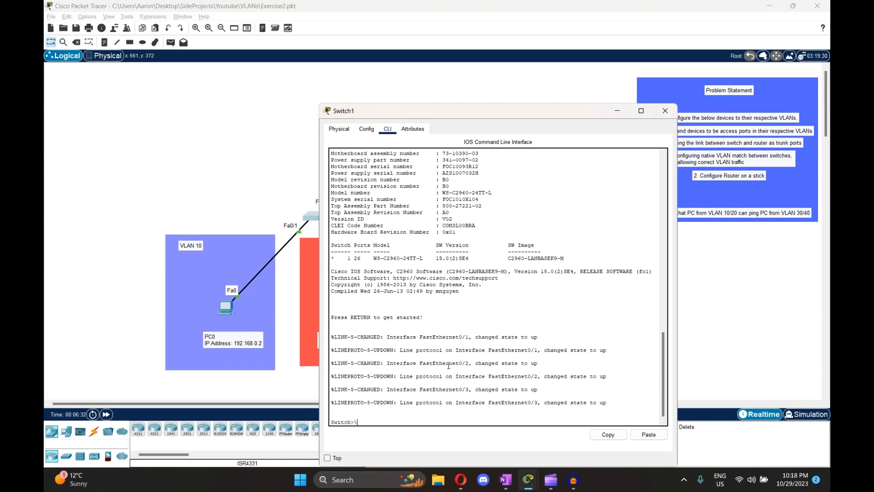
type("en")
key("Return")
type("conf t")
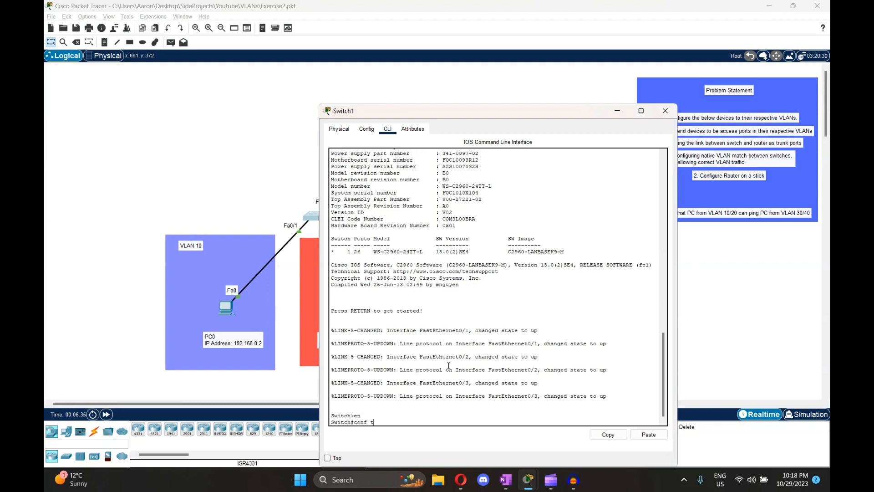
key("Return")
Step: Configure interface f0/1 on Switch1 as an access port in VLAN 10
type("int f0/1")
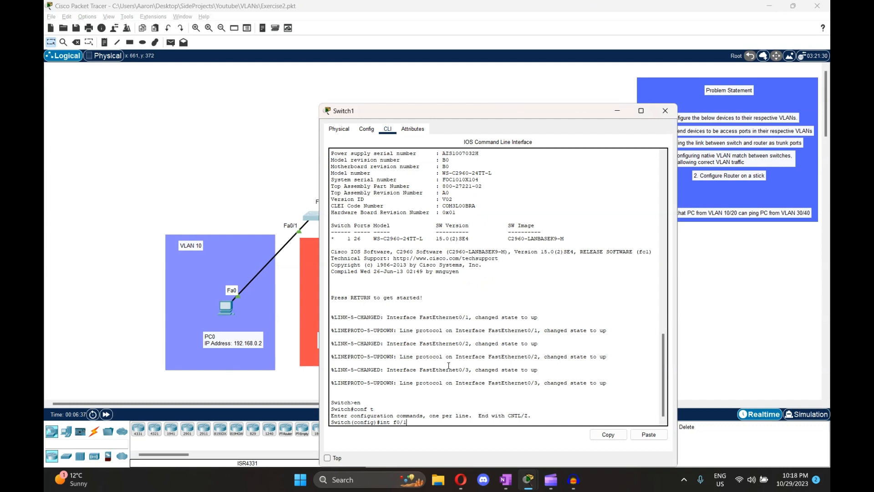
key("Return")
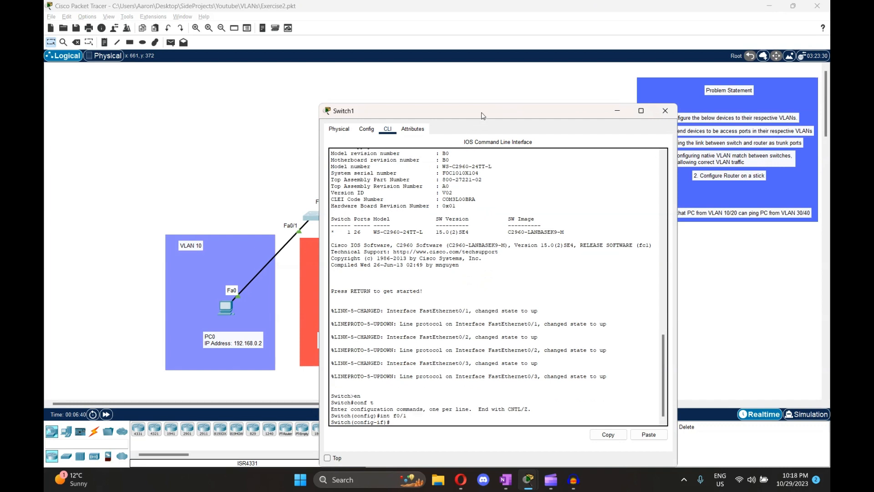
left_click_drag(482, 115, 580, 76)
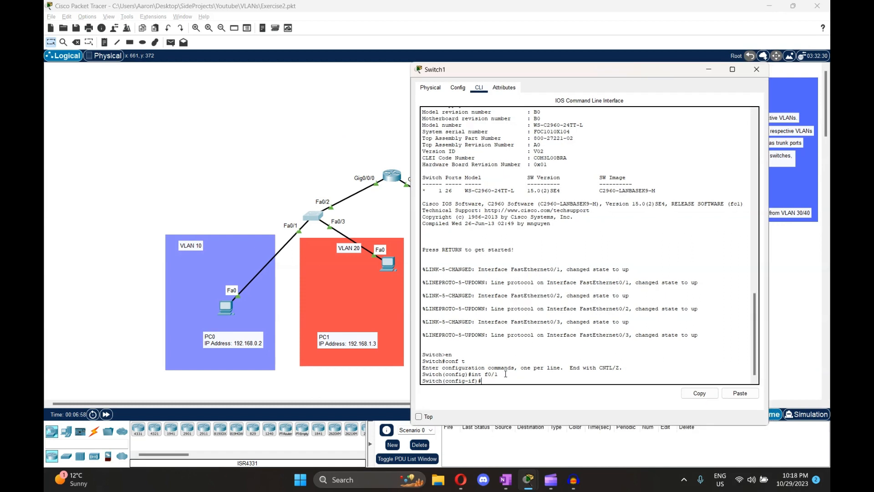
type("switchport mode access")
key("Return")
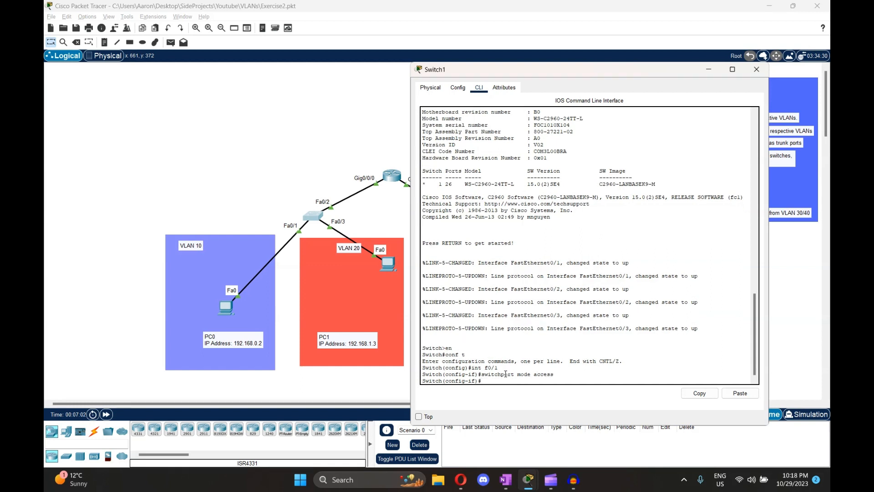
type("switchport access vlan 10")
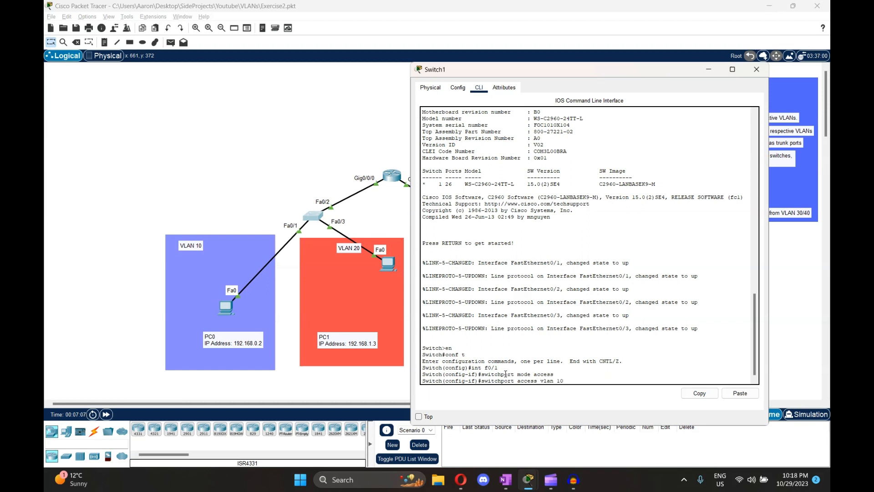
key("Return")
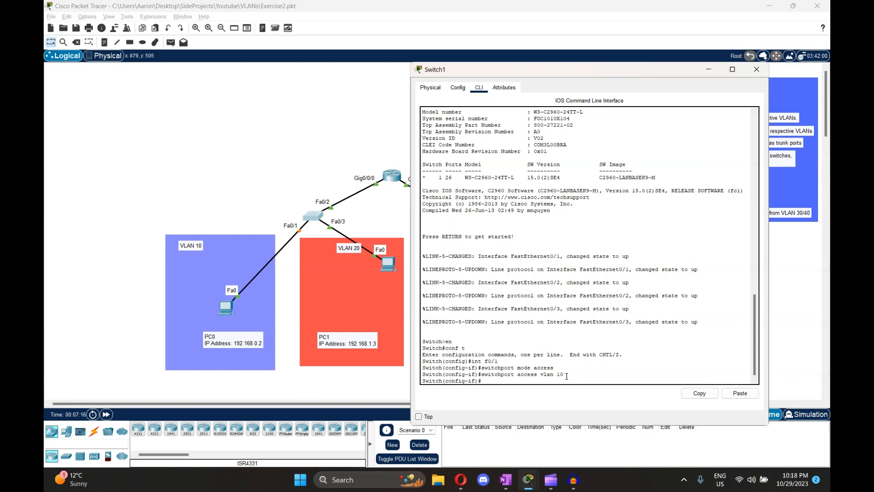
Step: Configure interface f0/3 on Switch1 as an access port in VLAN 20, and close the switch window
type("int f0/3")
key("Return")
type("switchpor")
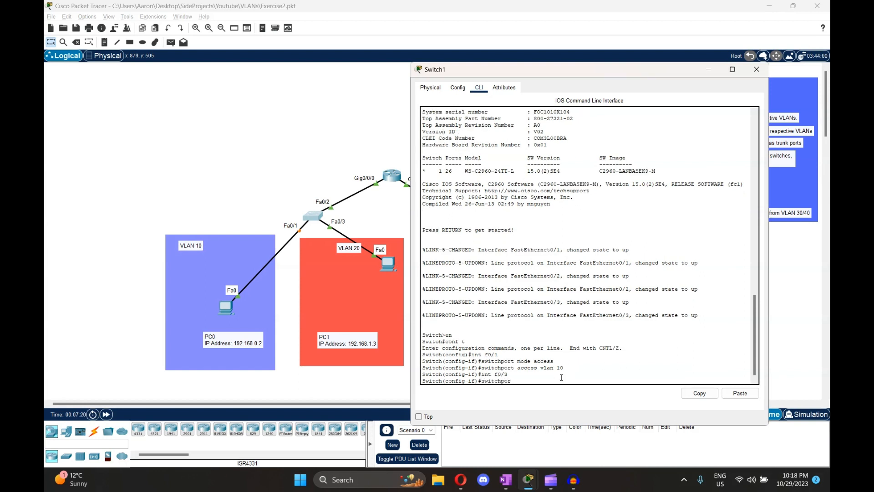
type("t mode access")
key("Return")
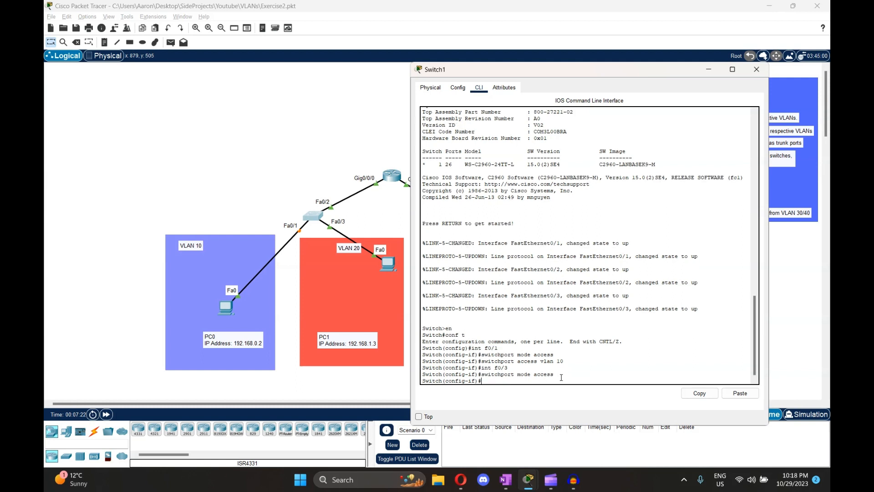
type("switchport access vlan 20")
key("Return")
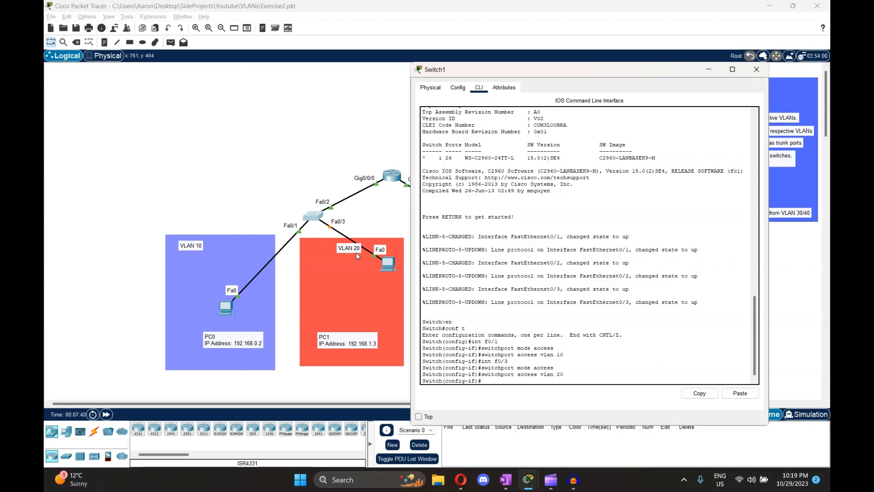
left_click(755, 70)
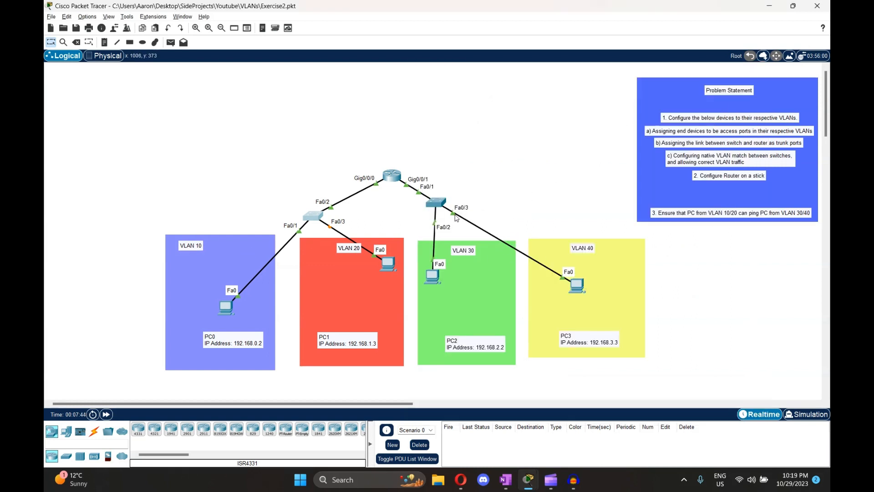
Step: Open the command line of the switch serving VLANs 30 and 40 and enter global configuration mode
left_click(440, 206)
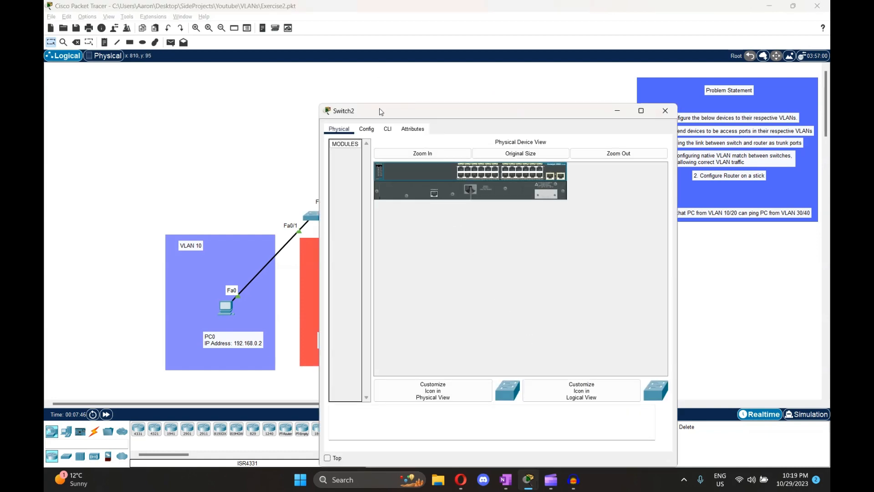
left_click(387, 129)
key("Return")
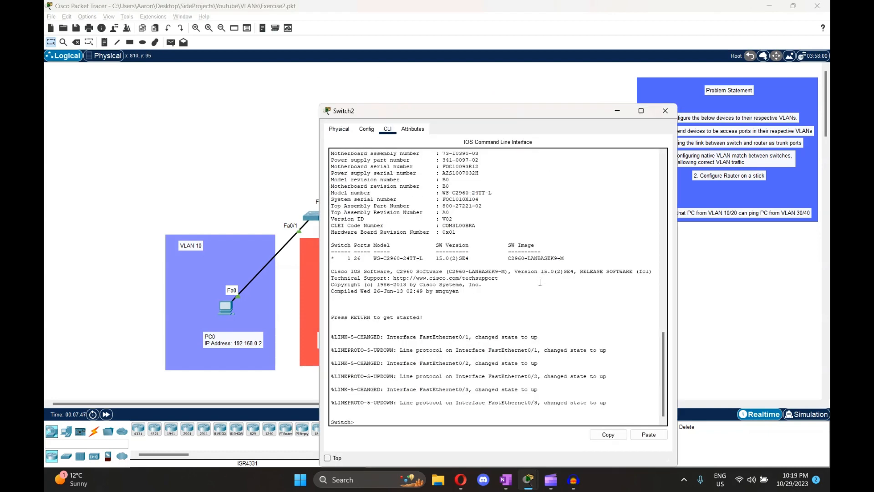
type("en")
key("Return")
type("conf t")
key("Return")
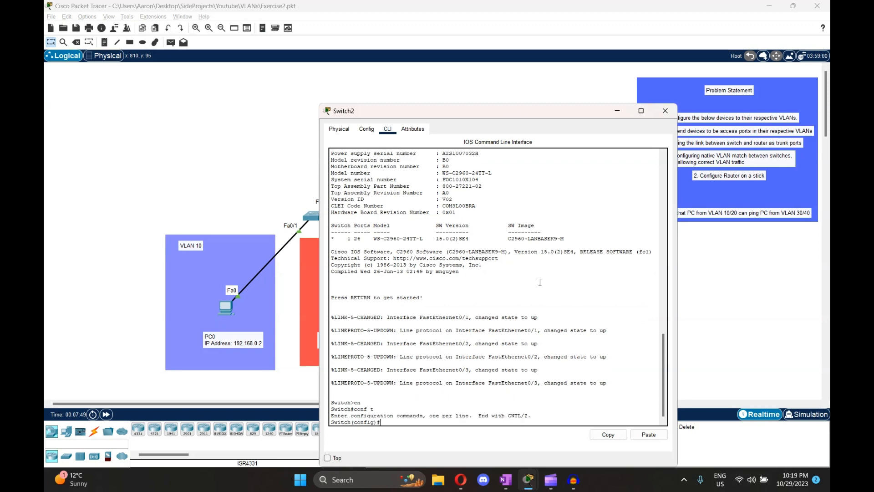
Step: Configure interface f0/2 on Switch2 as an access port in VLAN 30
type("int")
left_click_drag(489, 114, 238, 83)
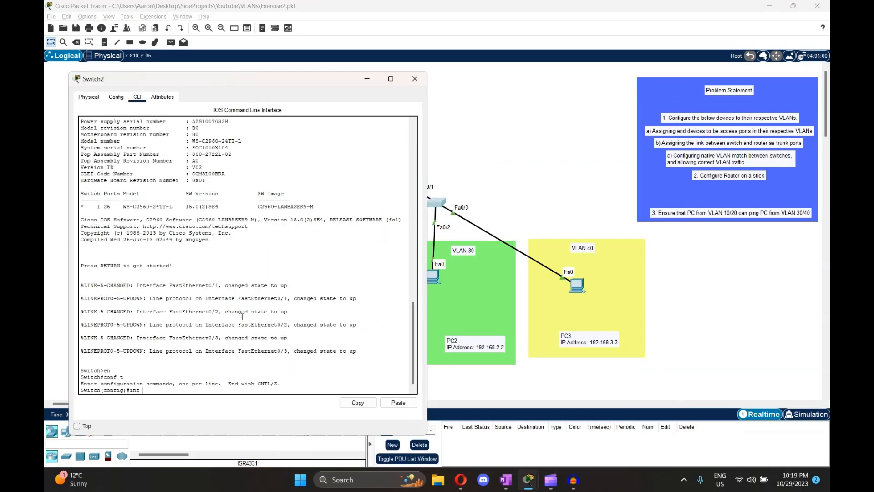
type("f0/2")
key("Return")
type("swi")
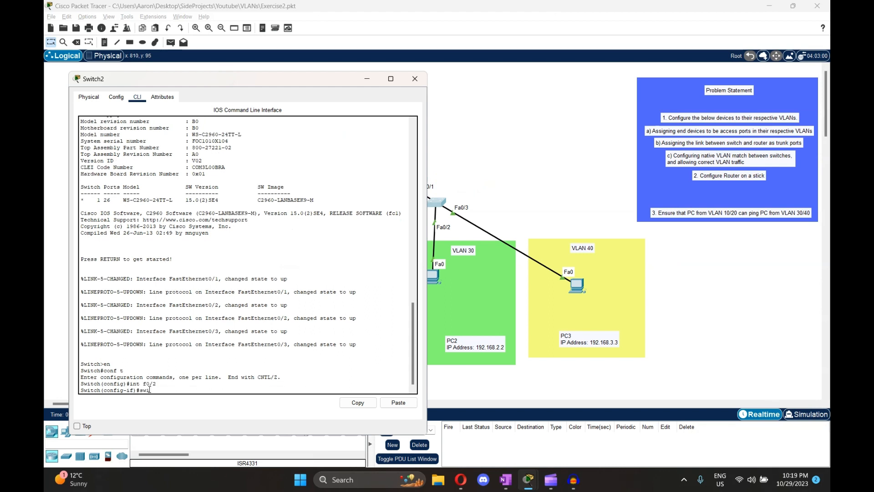
type("tchport mode access")
key("Return")
type("sw")
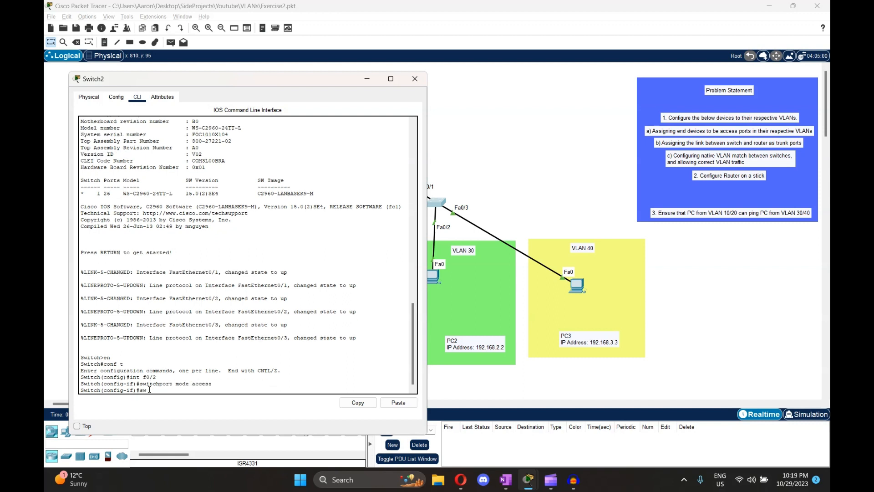
type("itchport access vlan 30")
key("Return")
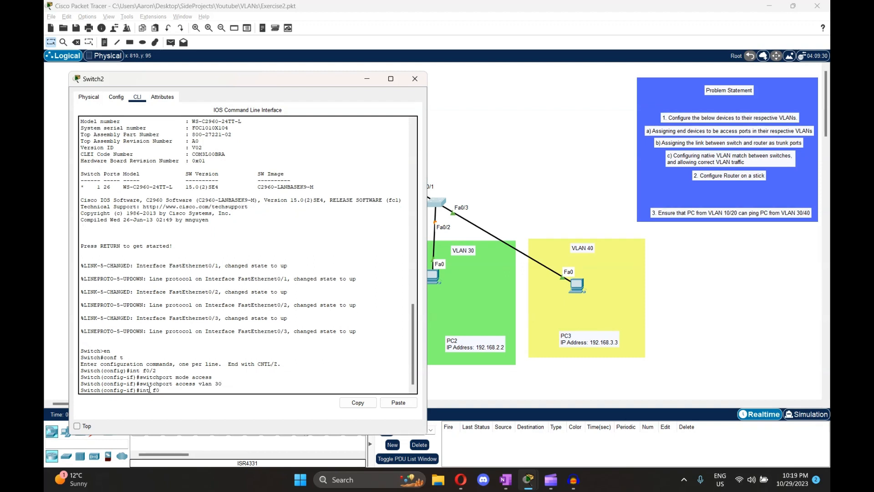
Step: Configure interface f0/3 on Switch2 as an access port in VLAN 40
type("int f0/3")
key("Return")
type("switch")
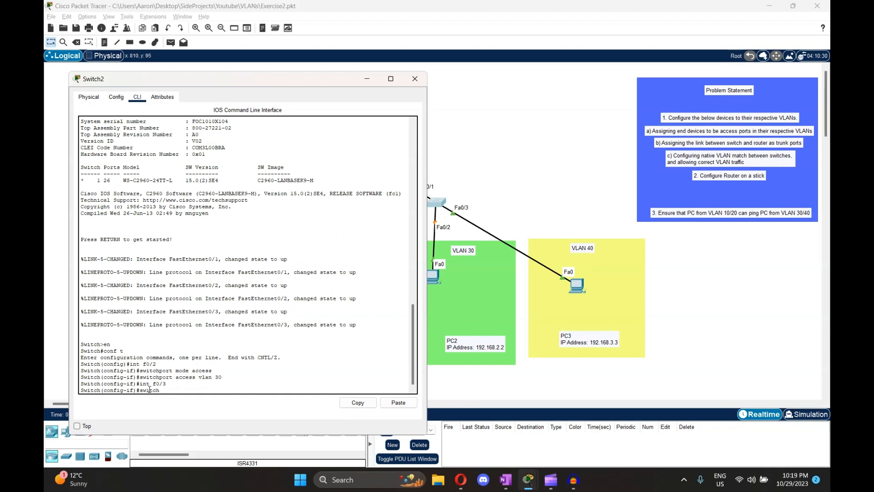
type("port mode access")
key("Return")
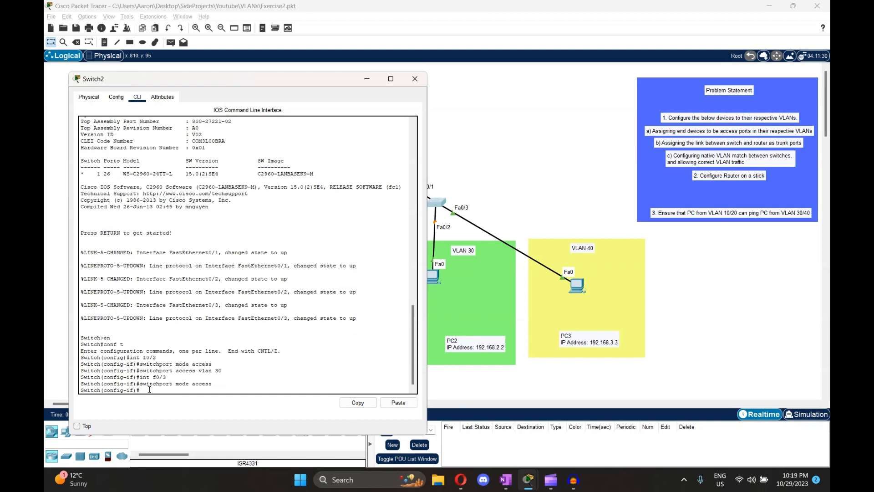
type("switchport access ")
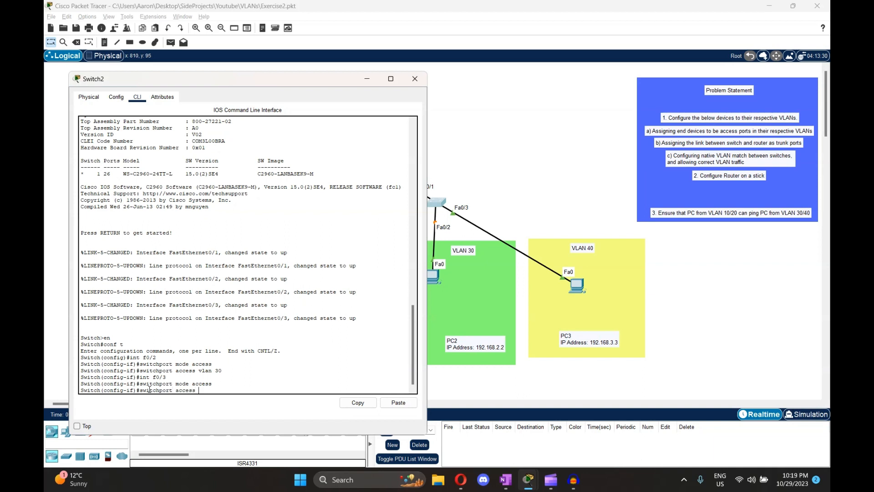
type("vlan 40")
key("Return")
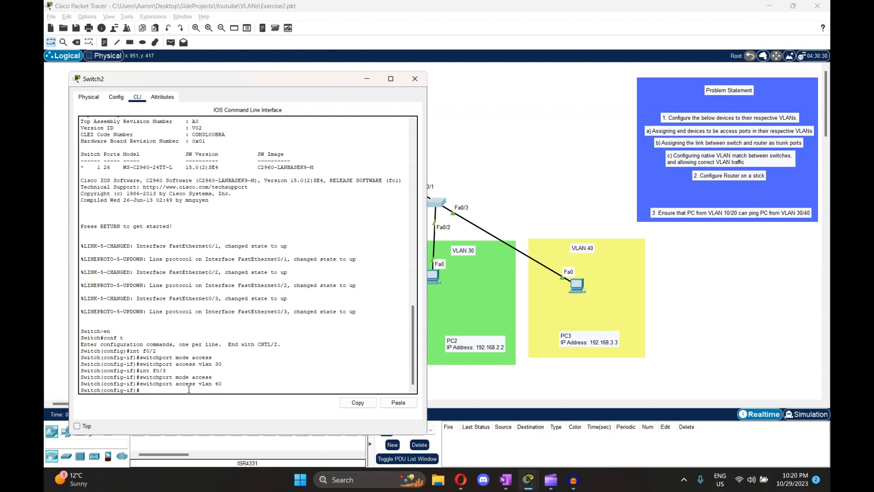
Step: Show the complete VLAN table of Switch2 from configuration mode to check its port assignments
type("do show vlan")
key("Return")
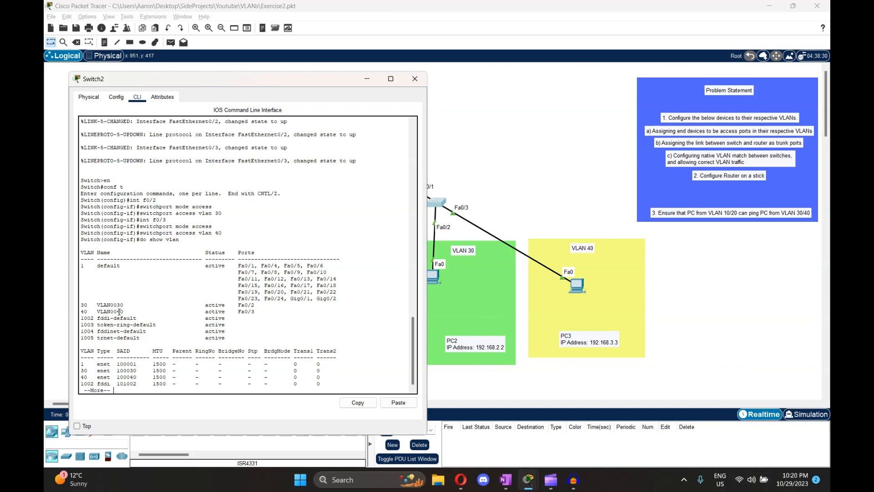
key("space")
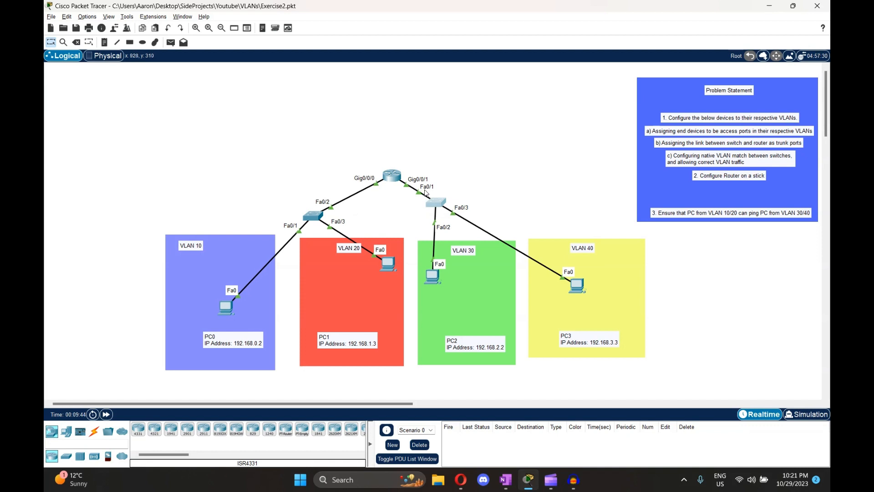
Step: Set Switch1's router-facing interface f0/2 to trunk mode and close the switch window
left_click(313, 216)
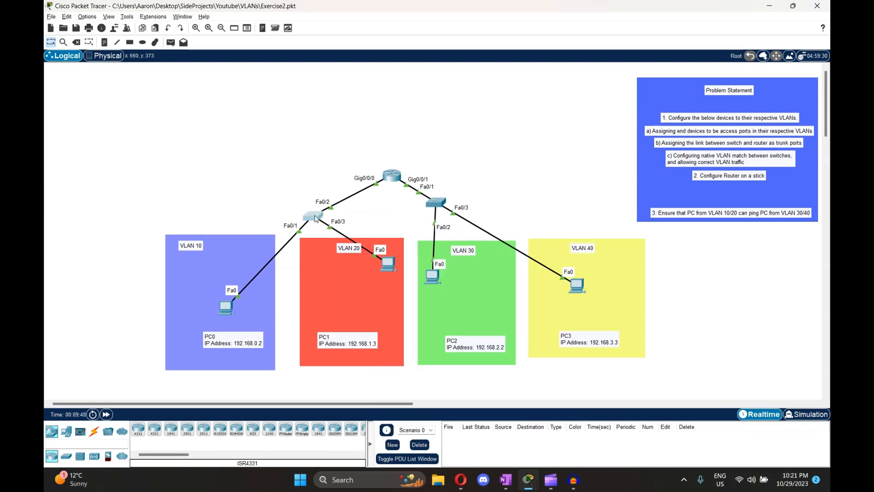
type("int f0/2")
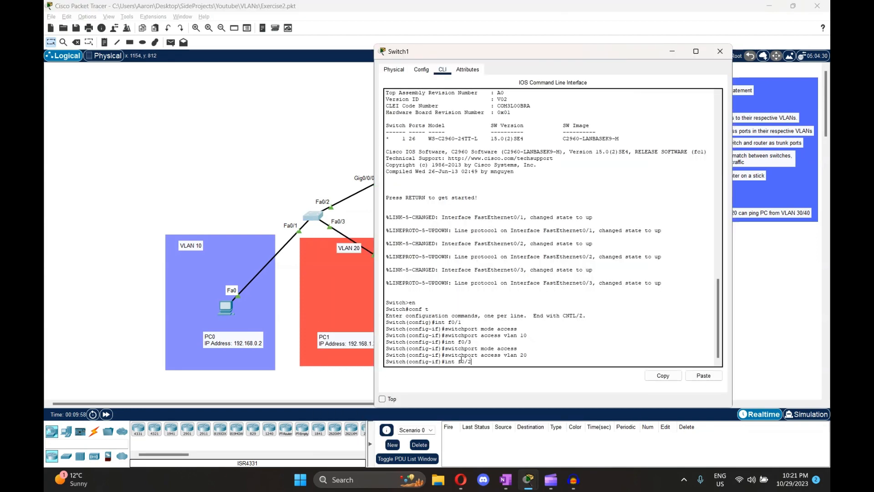
key("Return")
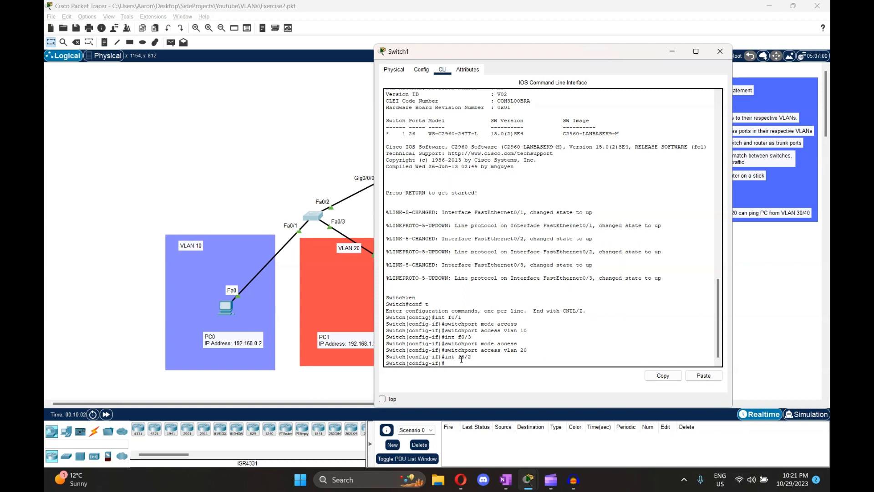
type("switchport mode trunk")
key("Return")
key("Return")
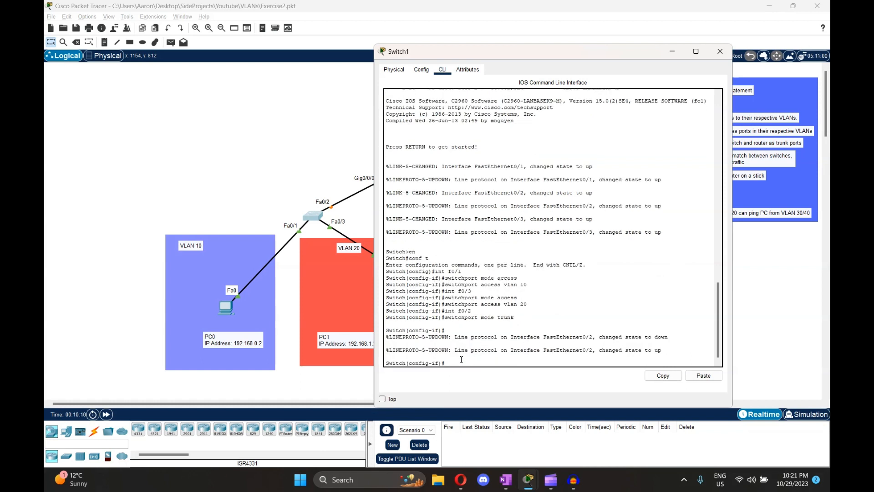
left_click(719, 51)
Step: Set Switch2's router-facing interface f0/1 to trunk mode
left_click(444, 201)
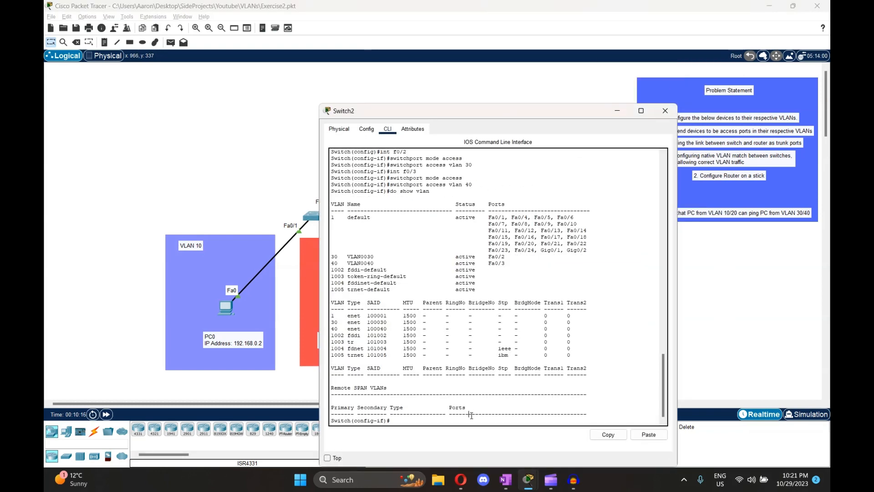
key("Return")
left_click_drag(432, 111, 179, 77)
type("int")
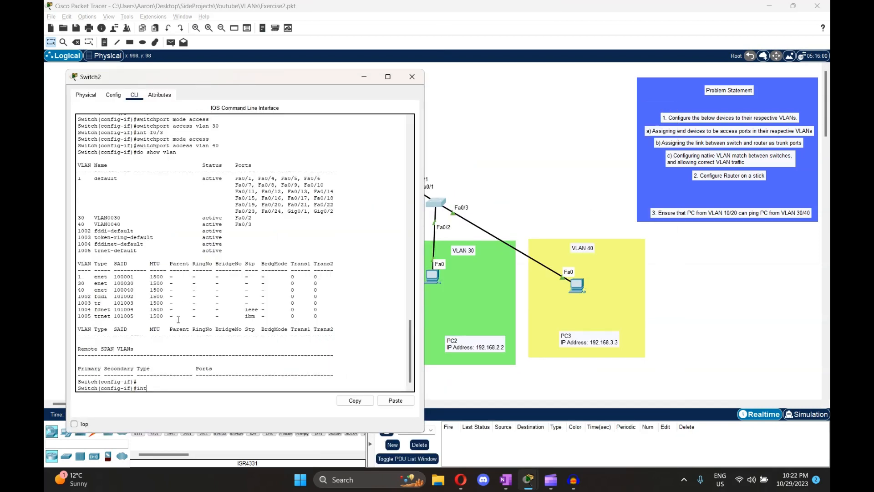
type(" f0/1")
key("Return")
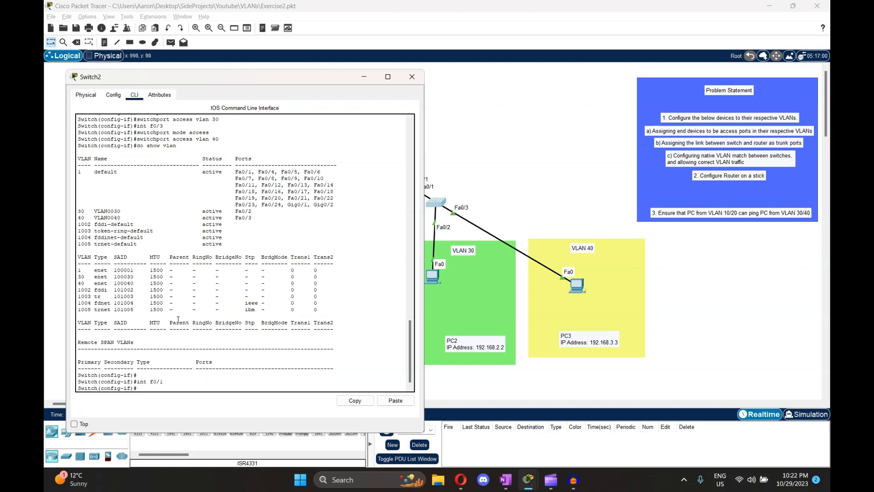
type("switchp[ort")
key("BackSpace")
key("BackSpace")
key("BackSpace")
key("BackSpace")
type("ort mode trunk")
key("Return")
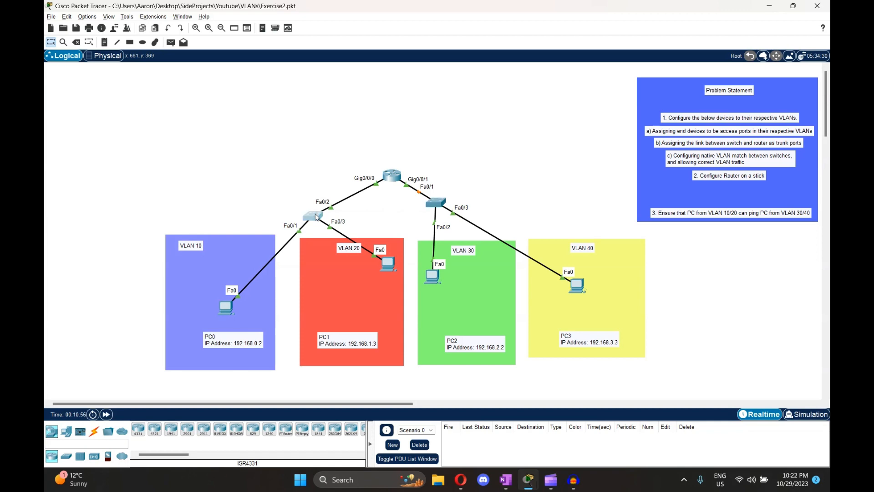
Step: Set the native VLAN to 100 on Switch1's trunk interface f0/2
mouse_move(528, 479)
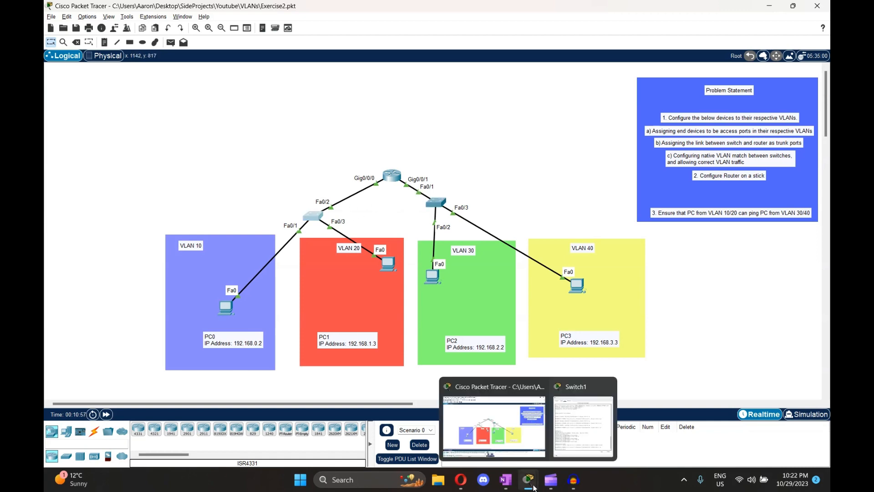
left_click(583, 418)
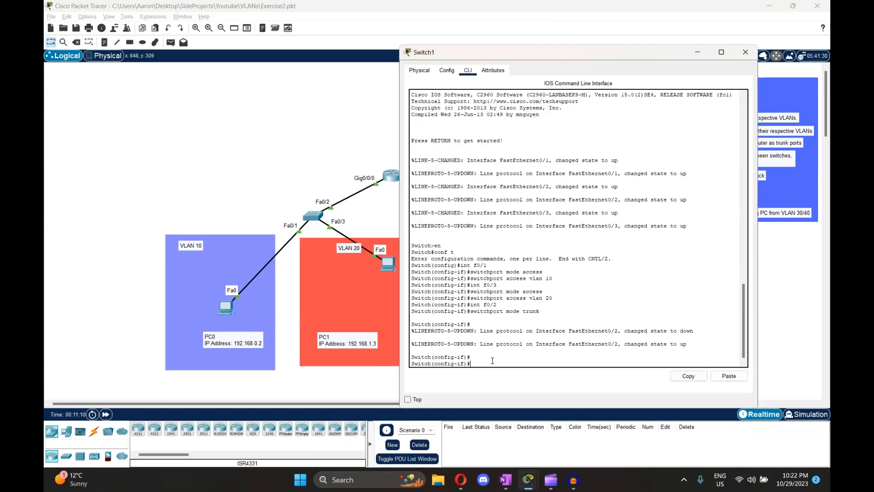
type("int f0/2")
key("Return")
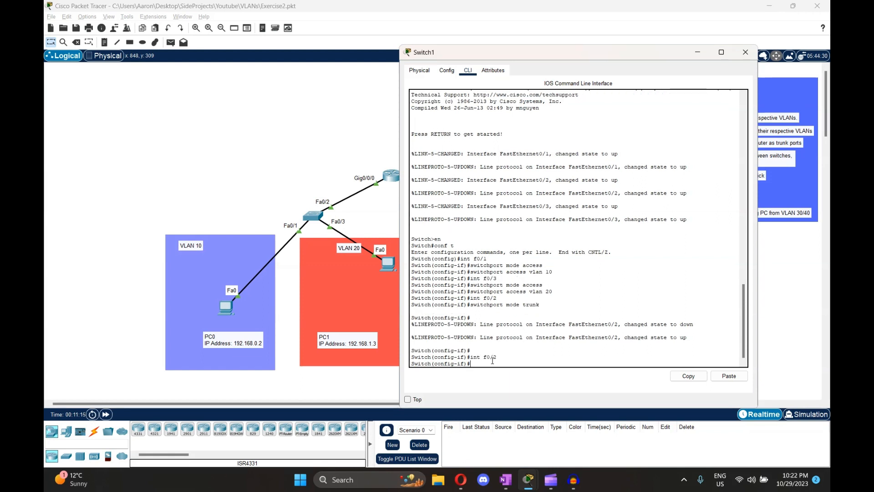
type("switchport trunk native vlan 100")
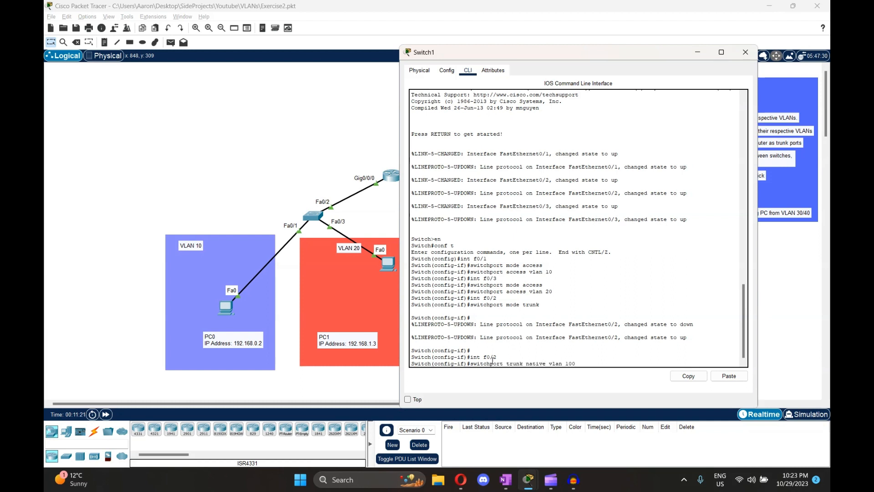
key("Return")
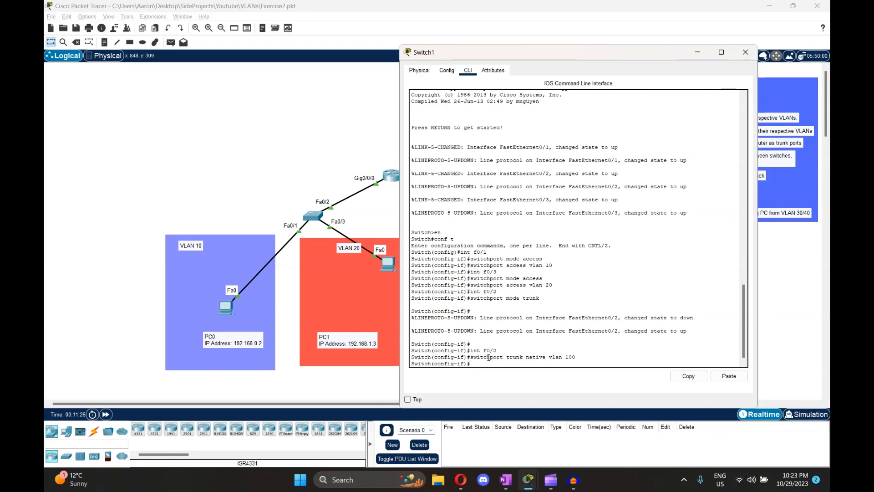
Step: Allow VLANs 10, 20, 30 and 40 on Switch1's f0/2 trunk and close the switch window
left_click_drag(585, 57, 598, 33)
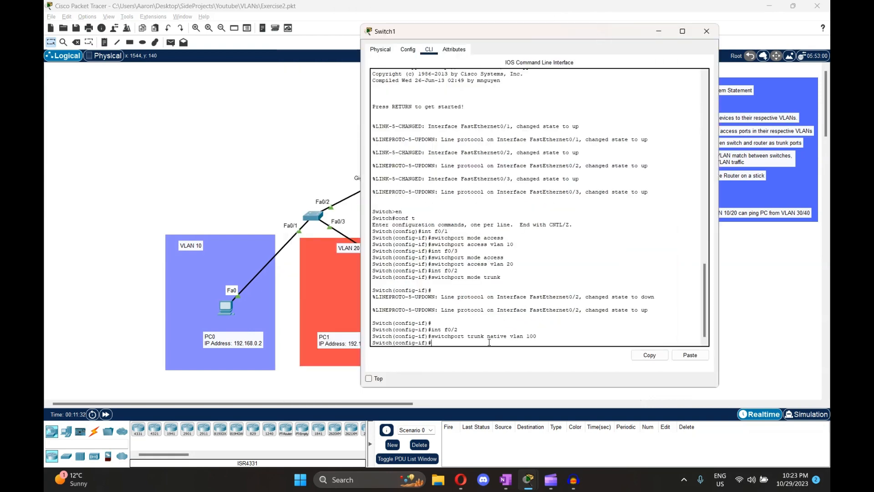
type("switchport trunk allowed vlan 10,20")
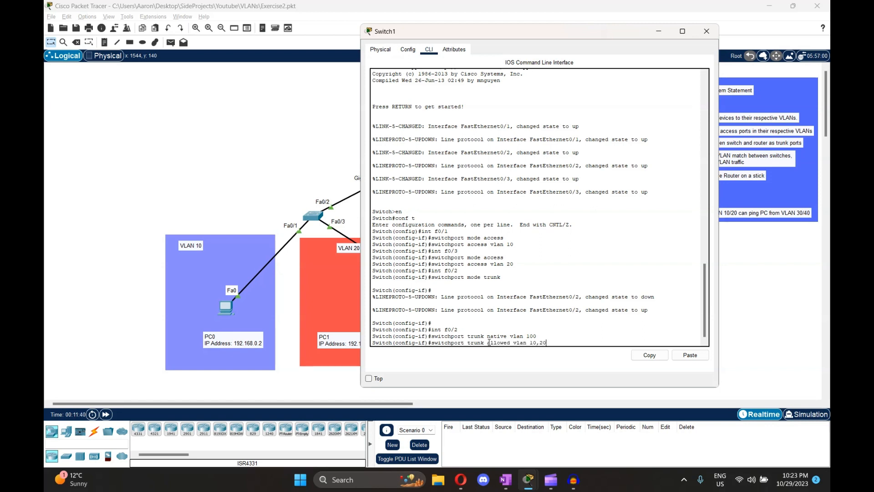
type(",30,40")
key("Return")
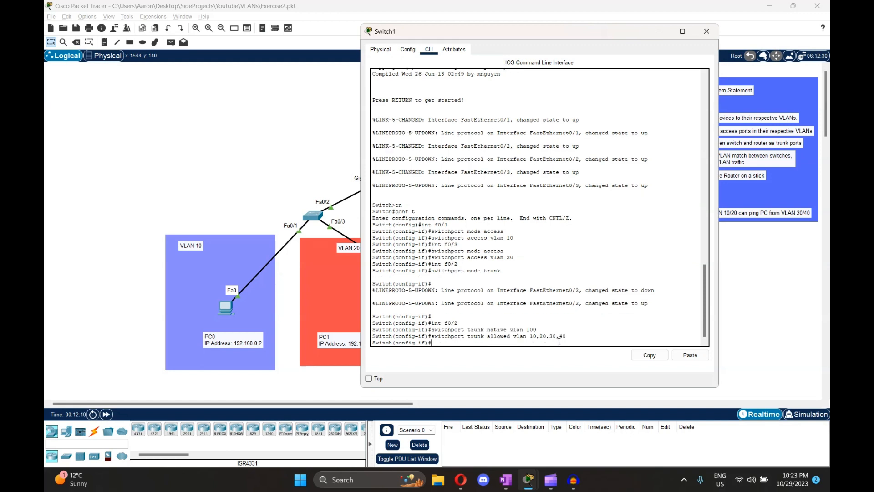
left_click(706, 31)
left_click(706, 31)
Step: Set the native VLAN to 100 on Switch2's trunk interface f0/1
left_click(442, 203)
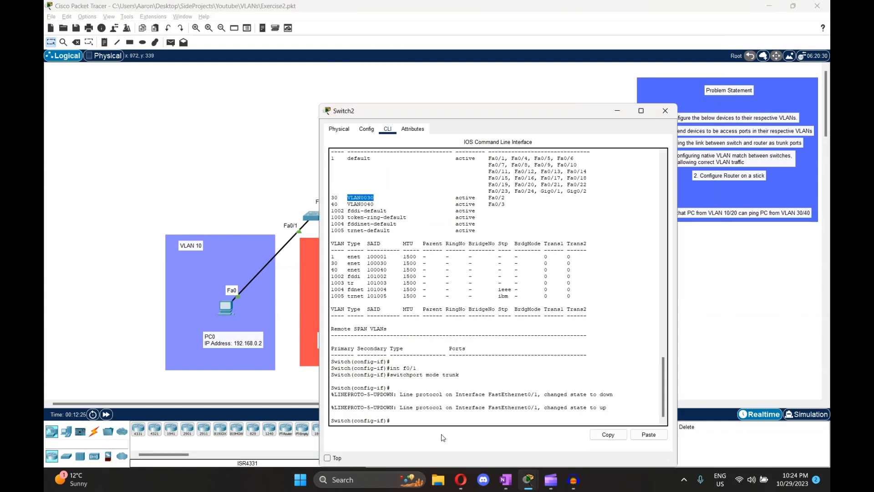
key("Return")
type("int f0/1")
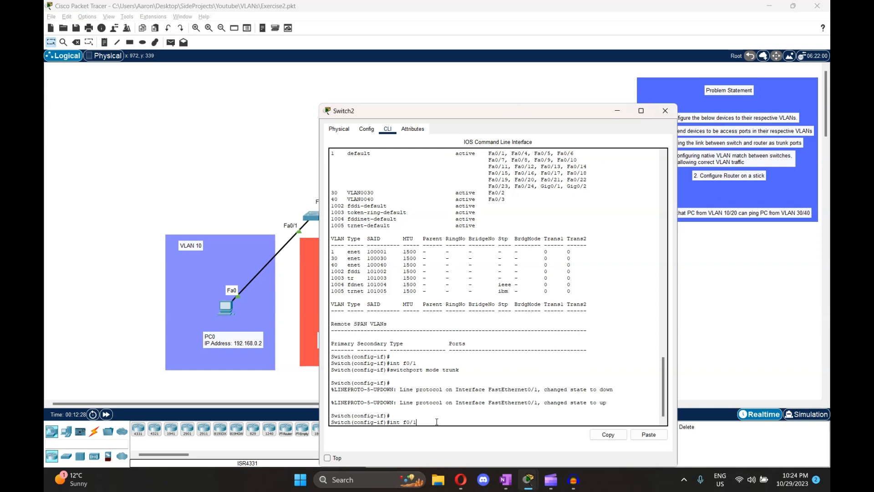
key("Return")
type("s")
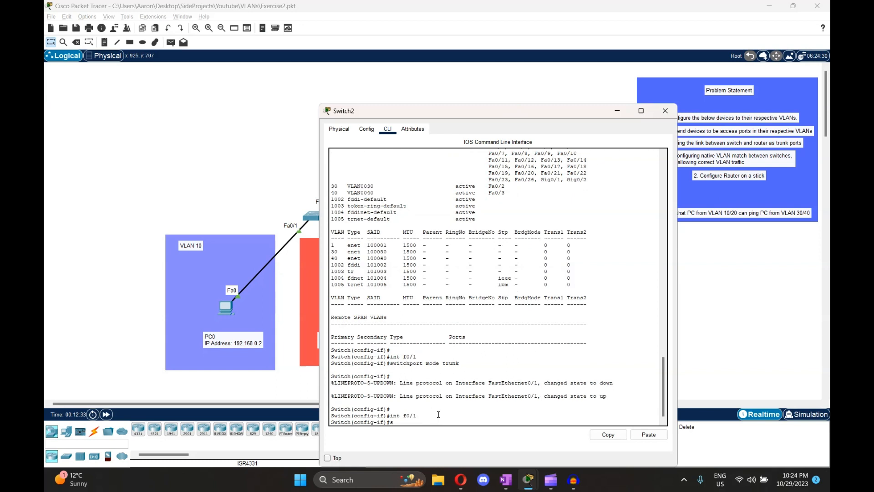
type("witchport trunk native vlan 100")
key("Return")
Step: Allow VLANs 10, 20, 30 and 40 on Switch2's f0/1 trunk and close the switch window
type("switchport tru")
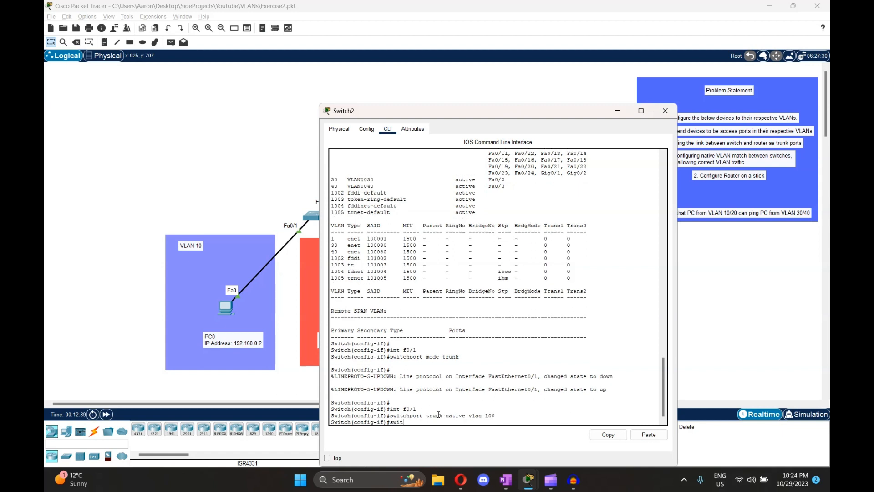
type("nk allowed vlan 10,20,30")
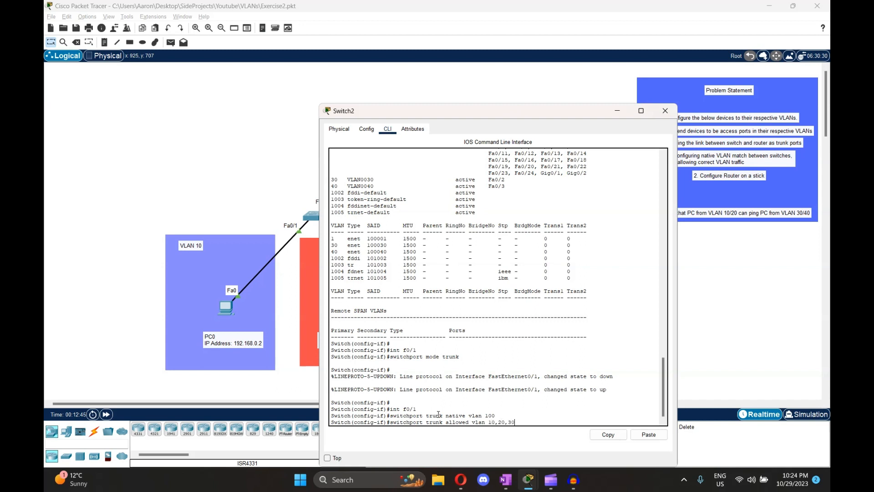
type(",40")
key("Return")
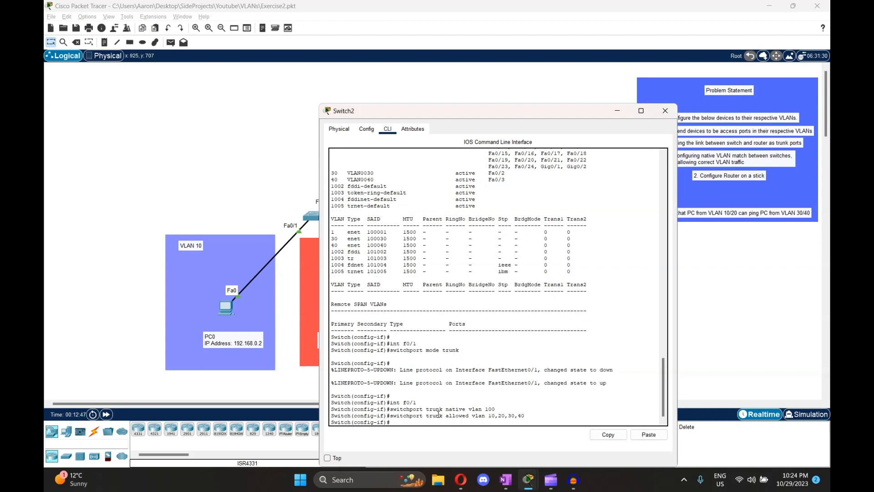
left_click(665, 111)
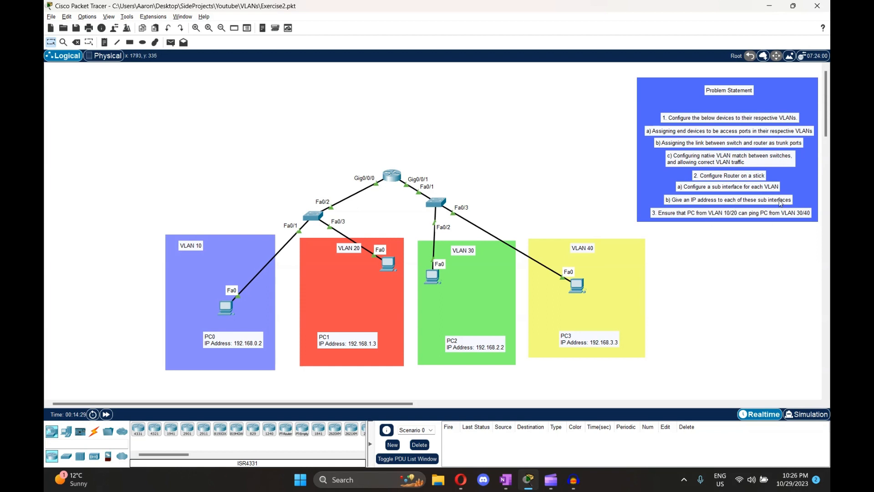
Step: Open Router0's command line and enter global configuration mode
left_click(392, 176)
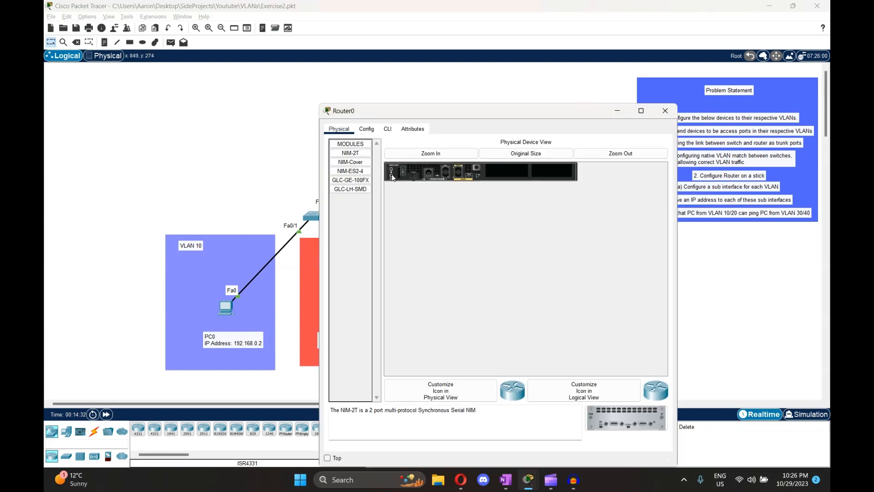
left_click(393, 132)
key("Return")
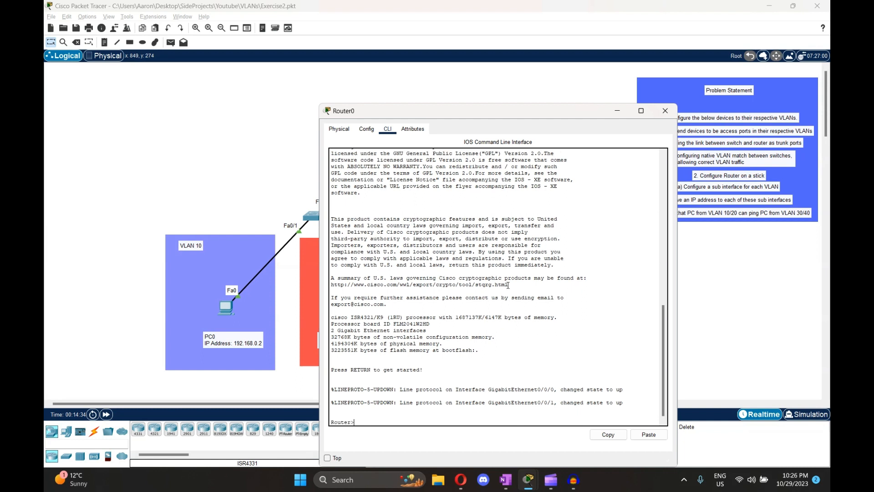
type("en")
key("Return")
type("c")
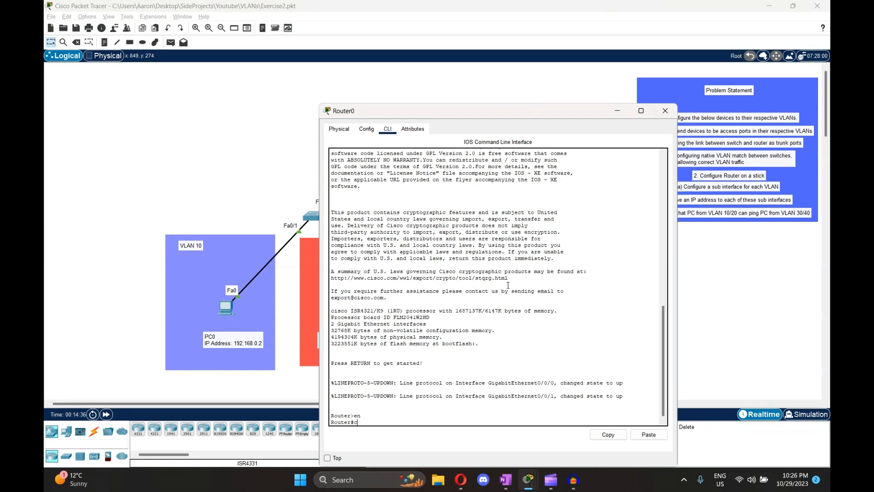
type("onf t")
key("Return")
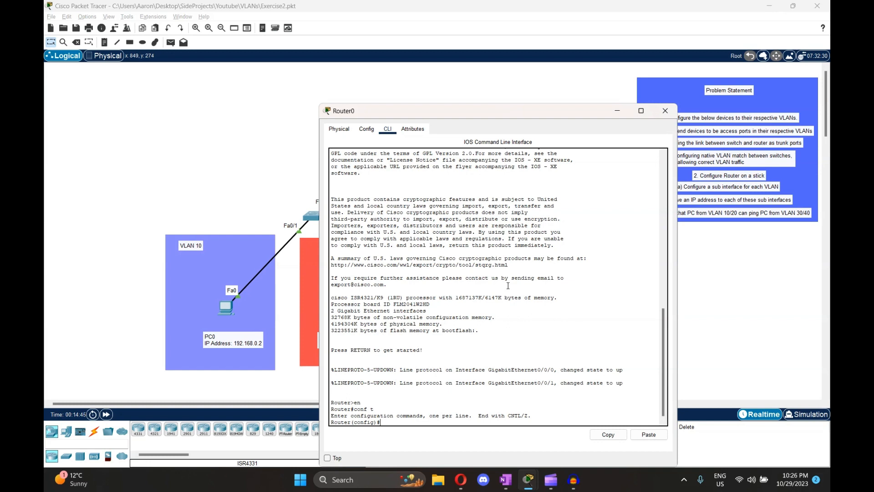
Step: Create router subinterface g0/0/0.1 with dot1q encapsulation for VLAN 10 and IP address 192.168.0.254 255.255.255.0
type("int g0/0/0.1")
key("Return")
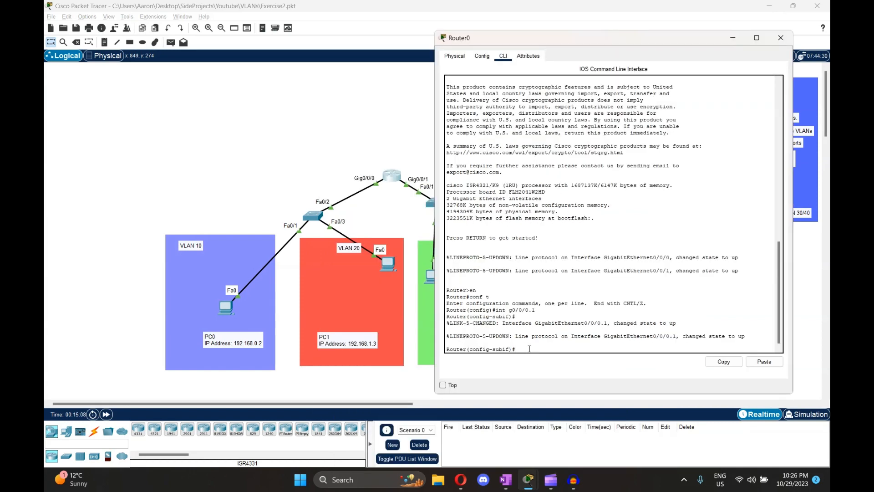
type("encapsulation dot1q 10")
key("Return")
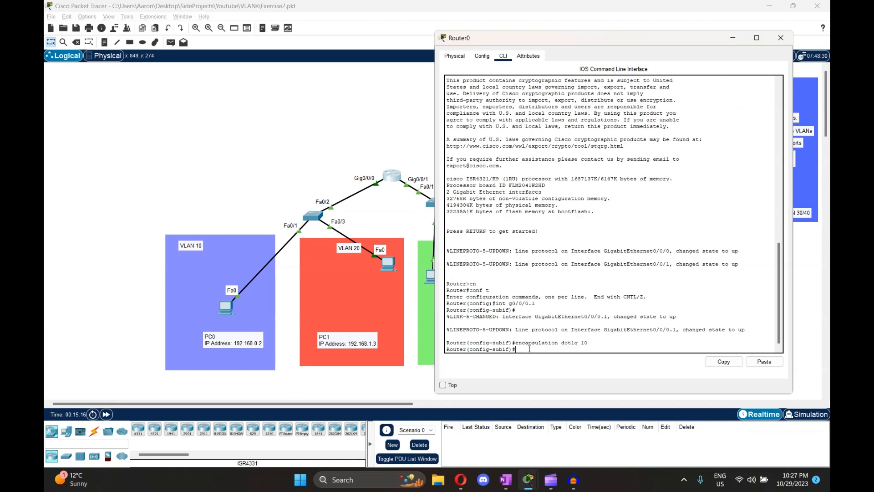
type("ip address 192.168.0.254 255.255.255.")
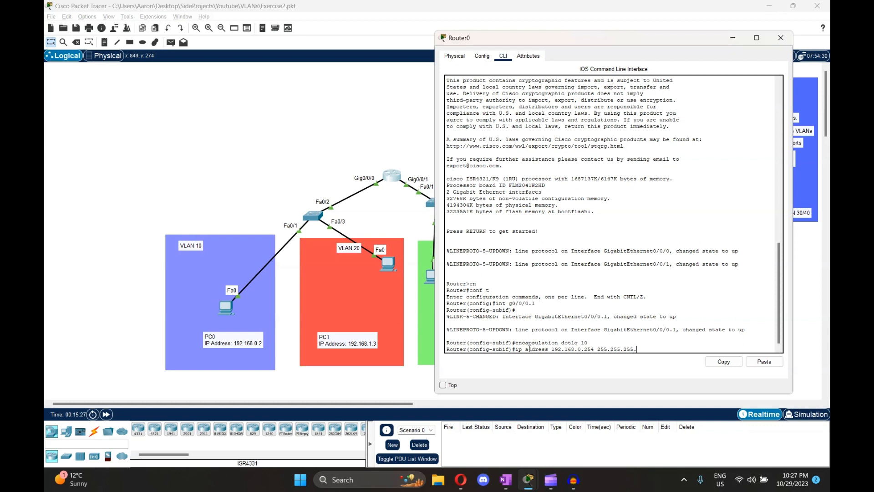
type("255.0")
key("Return")
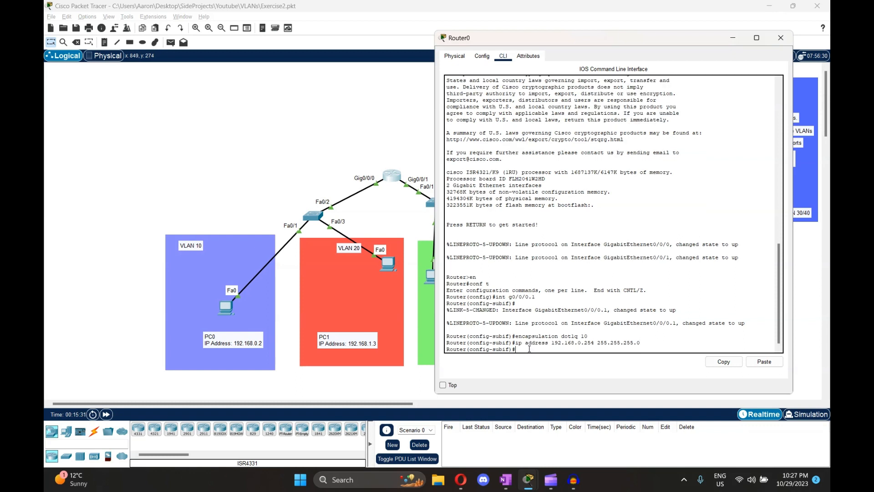
Step: Create router subinterface g0/0/0.2 with dot1q encapsulation for VLAN 20 and IP address 192.168.1.254 255.255.255.0
type("int g0/0/0.2")
key("Return")
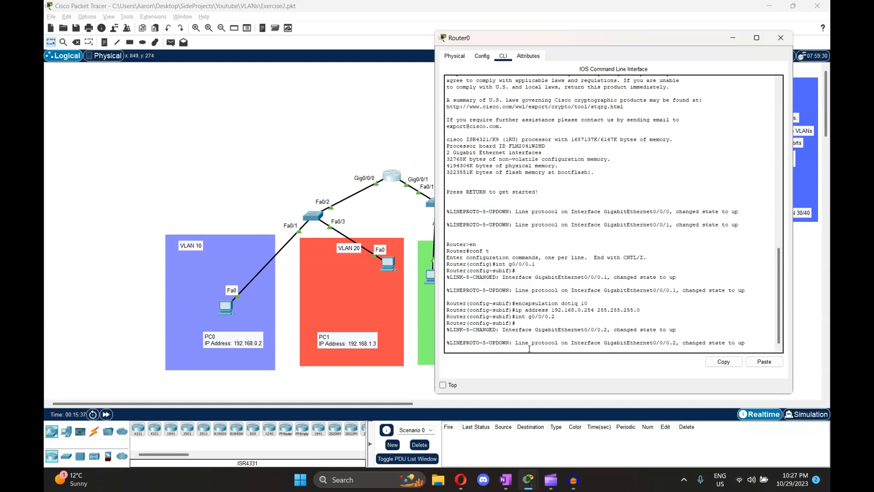
key("Return")
type("encap")
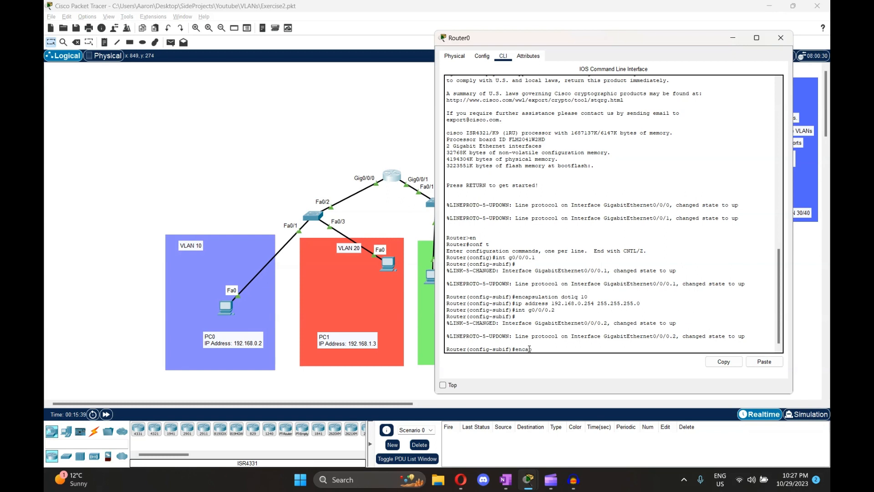
type("sulation dot1q 20")
key("Return")
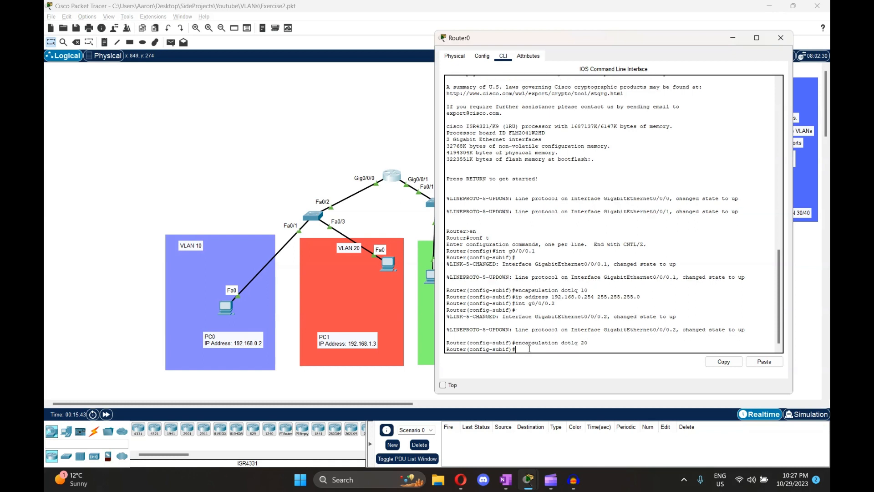
type("ip address 192.168.1.254 255.255.255.0")
key("Return")
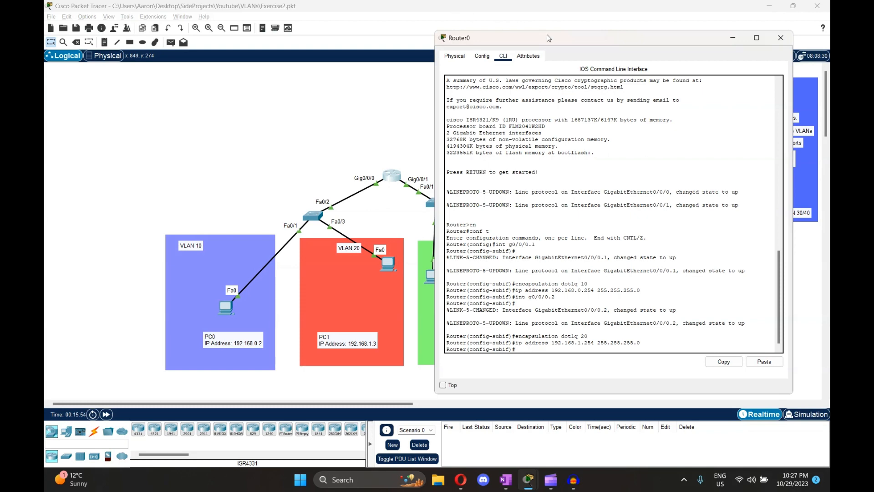
Step: Move the router window off the VLAN 30 and 40 side of the topology and create subinterface g0/0/1.1
key("super+shift+s")
left_click_drag(201, 30, 165, 38)
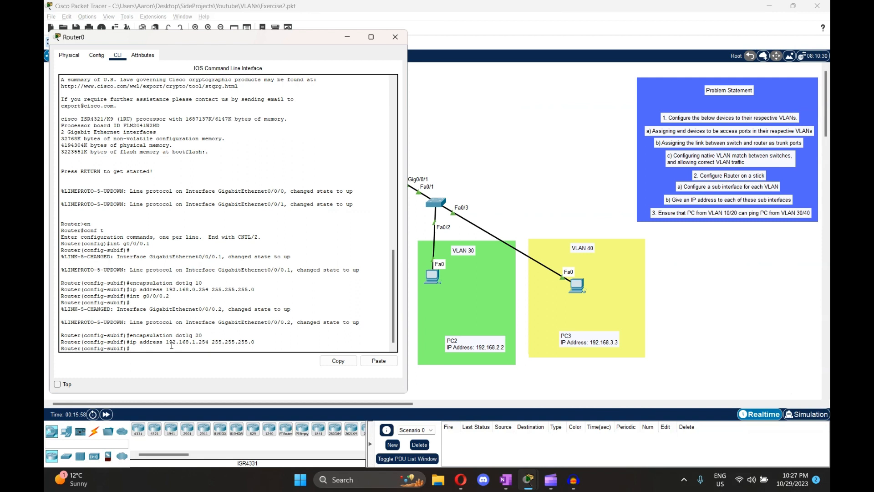
type("int g0/0/1")
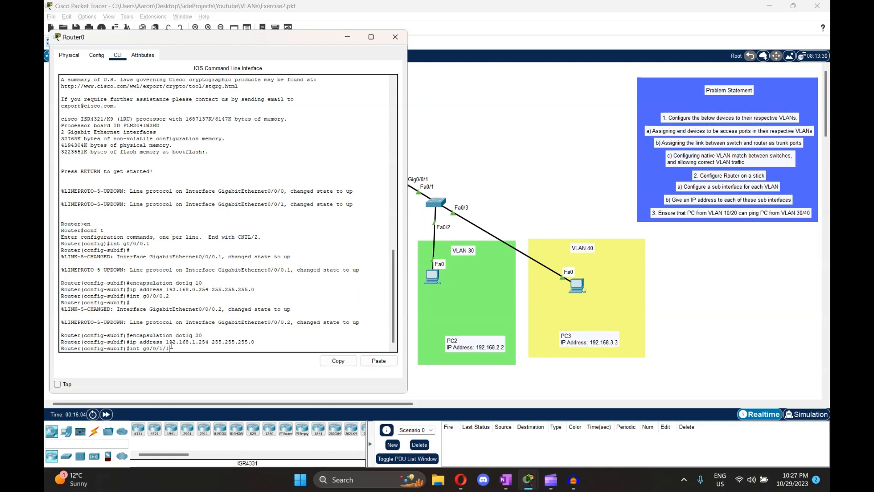
type("/1")
key("Return")
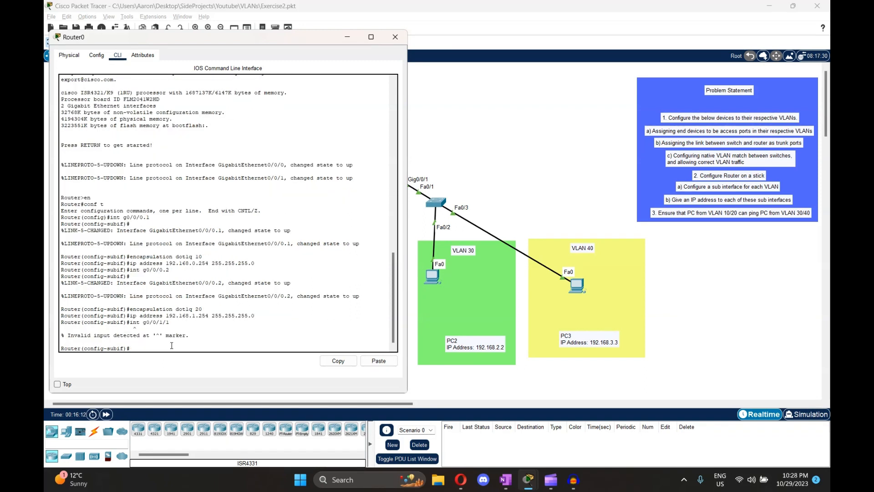
key("Up")
key("Left")
key("BackSpace")
type(".")
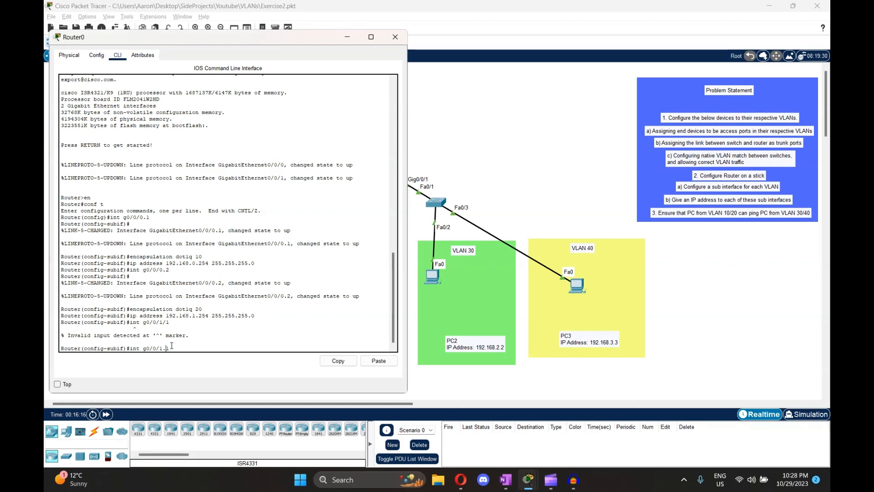
key("Return")
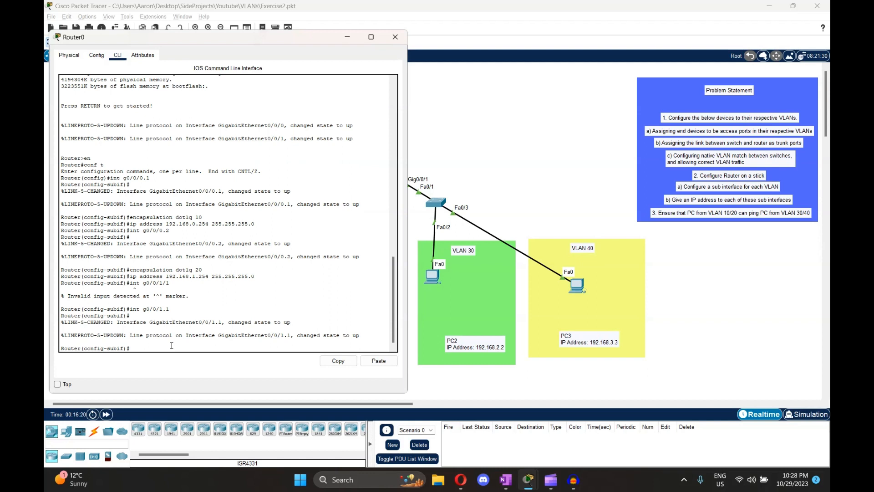
Step: Give subinterface g0/0/1.1 dot1q encapsulation for VLAN 30 and IP address 192.168.2.254 255.255.255.0
type("encapsulation dot1q 30")
key("Return")
type("ip ad")
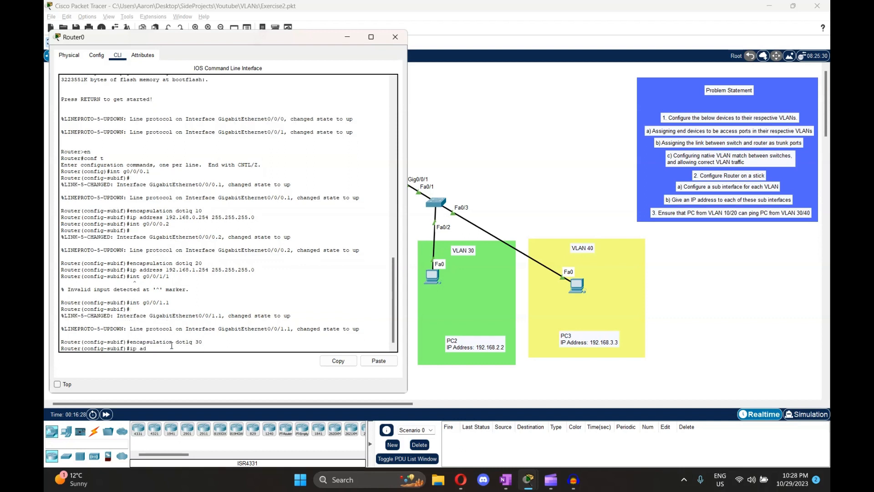
type("dress 192.168.2.254 255.255.255.0")
key("Return")
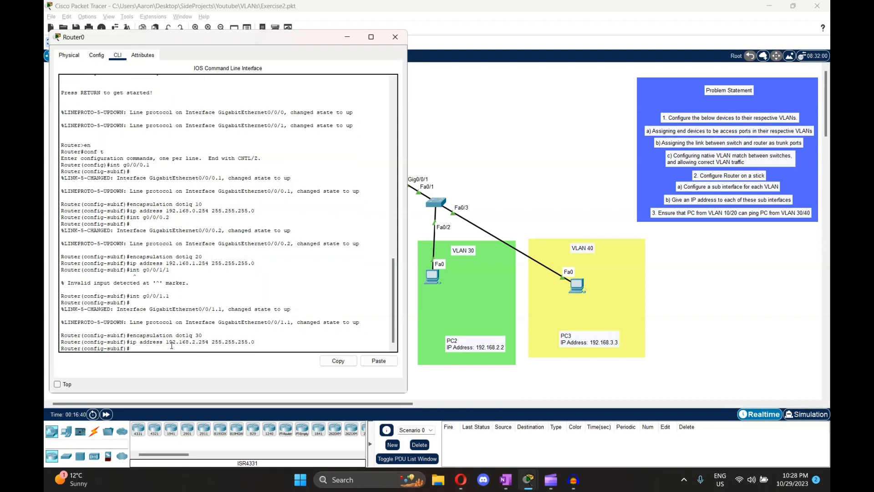
Step: Create router subinterface g0/0/1.2 and give it dot1q encapsulation for VLAN 40
type("int g")
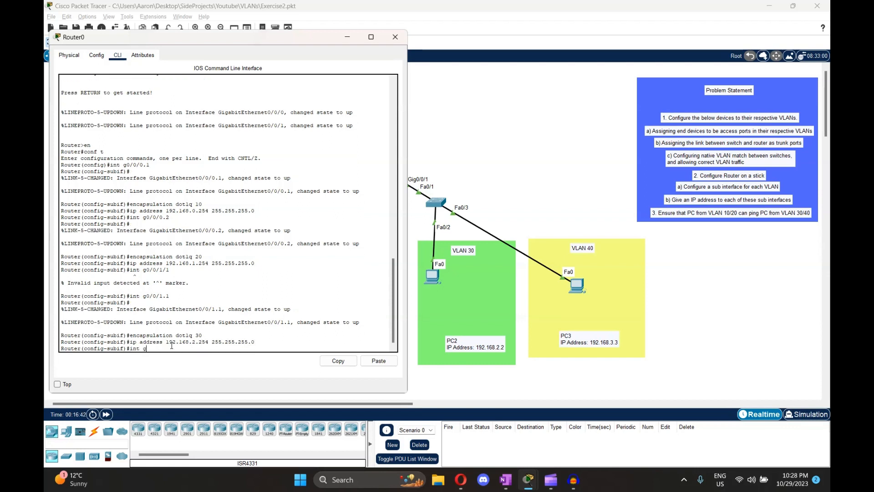
type("0/")
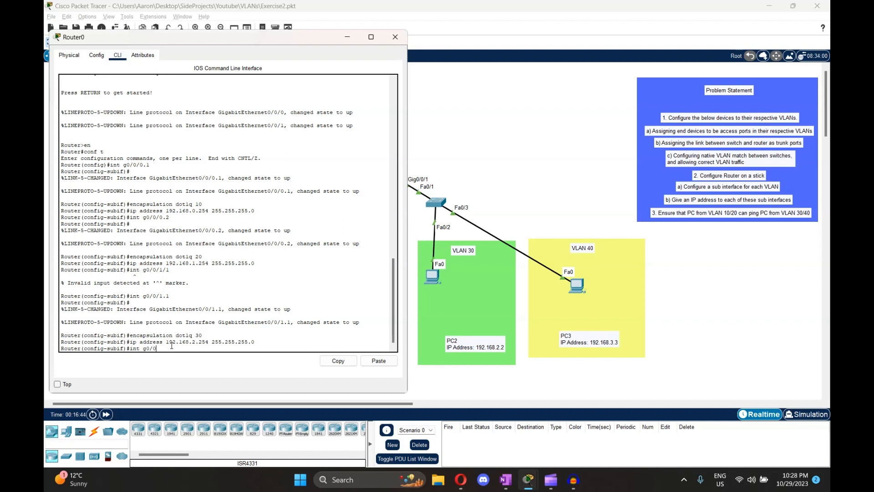
type("0/1.2")
key("Return")
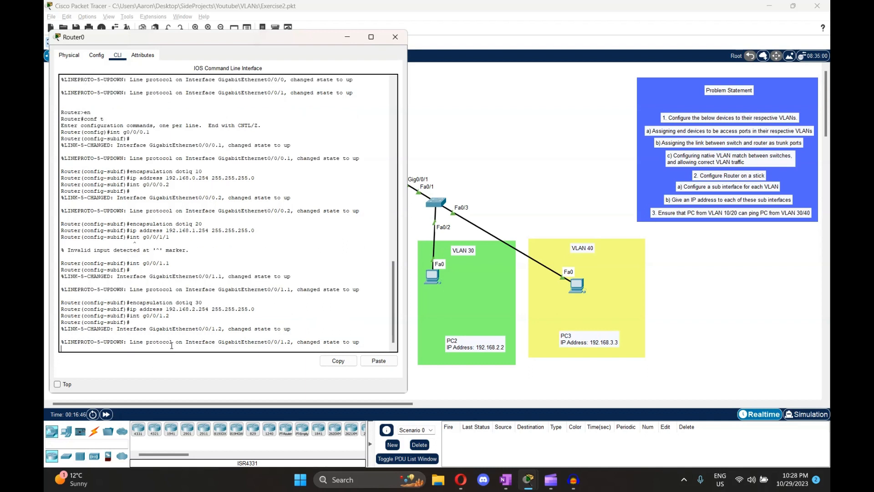
key("Return")
type("enc")
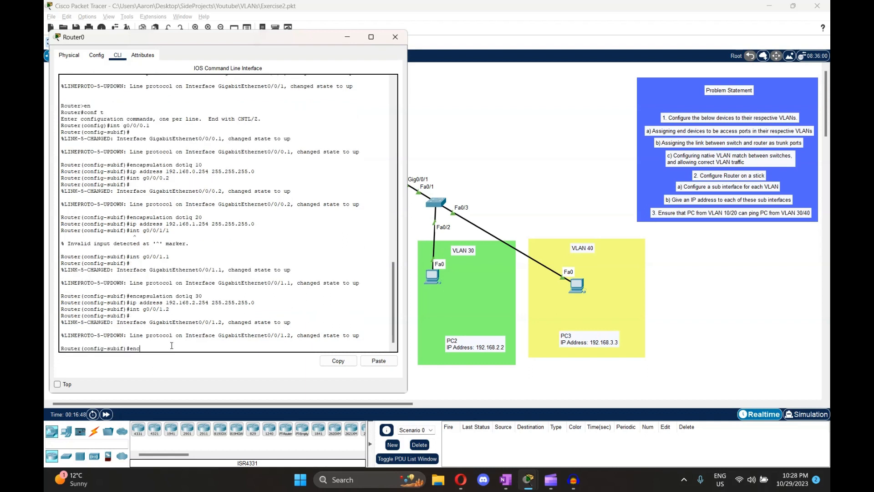
type("apsulation dot1q 40")
key("Return")
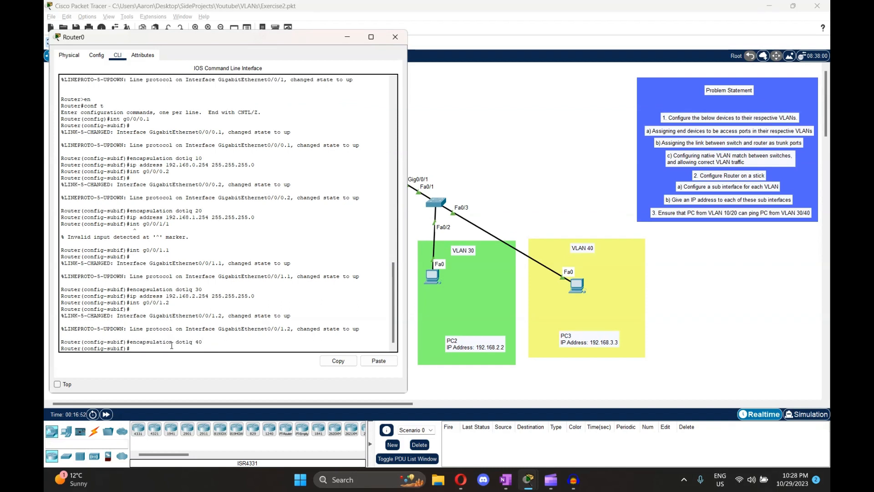
Step: Assign IP address 192.168.3.254 255.255.255.0 to subinterface g0/0/1.2 and close the router window
type("ip addre")
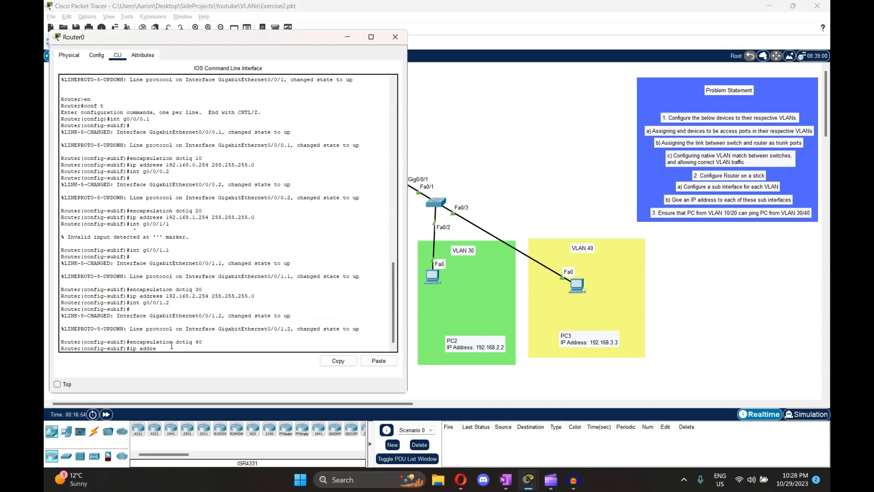
type("ss 192.168")
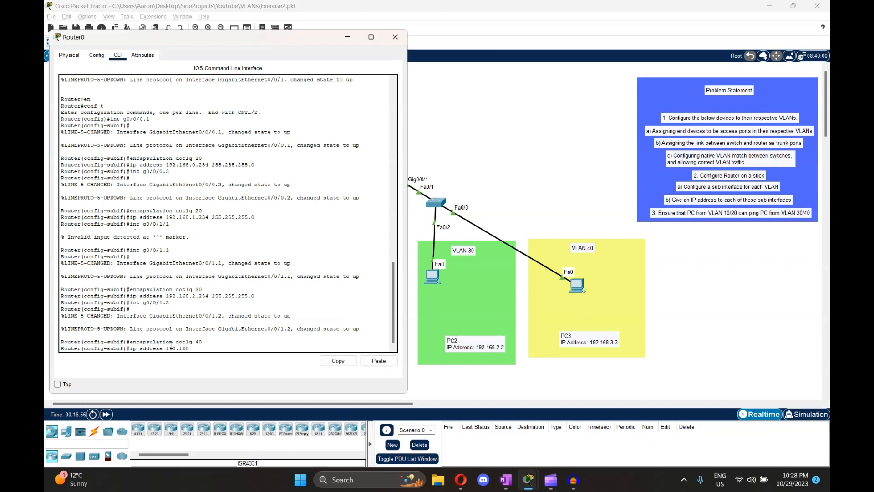
type(".3.254 2")
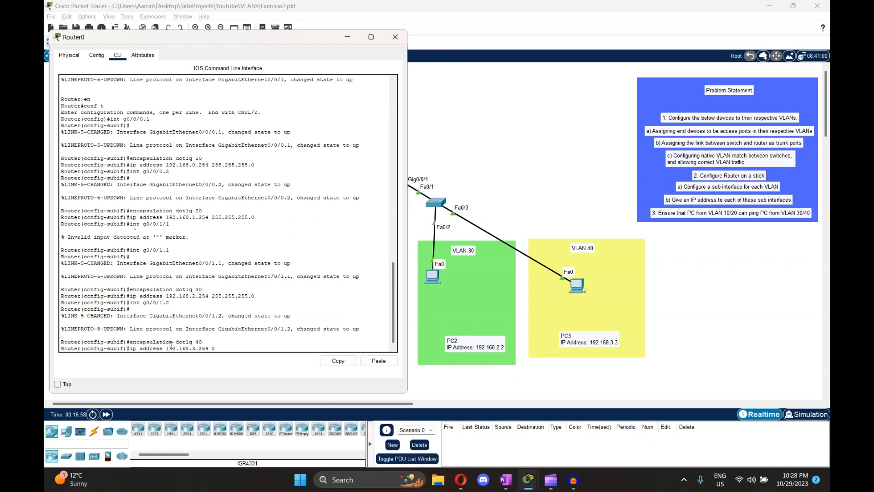
type("55.255.255.0")
key("Return")
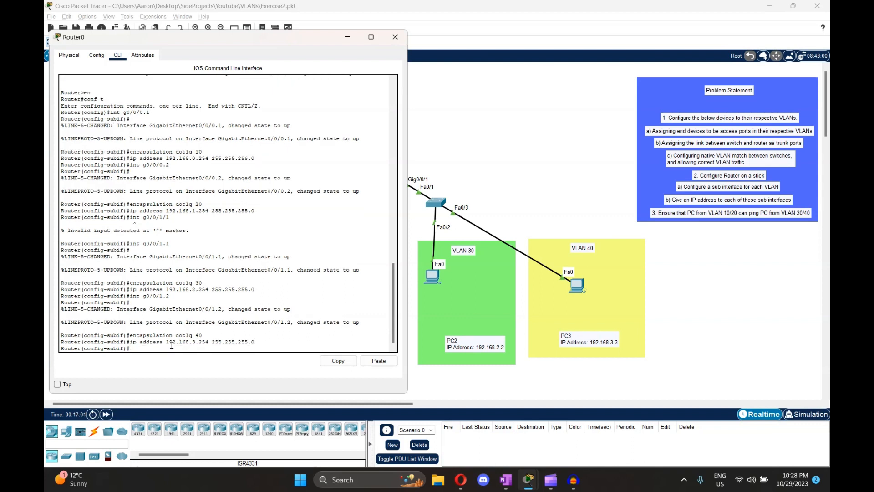
left_click(395, 37)
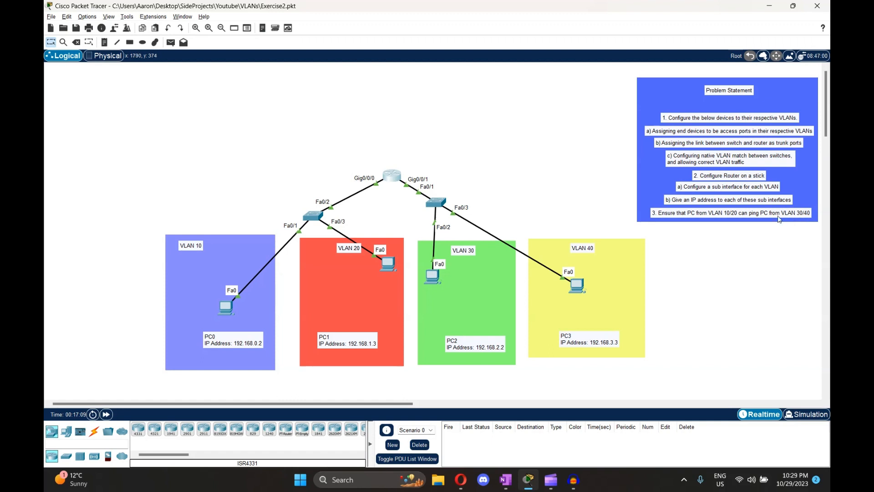
Step: Test connectivity from PC0 in VLAN 10 to PC2 by pinging 192.168.2.2 from its Command Prompt, and close PC0's window
left_click(226, 309)
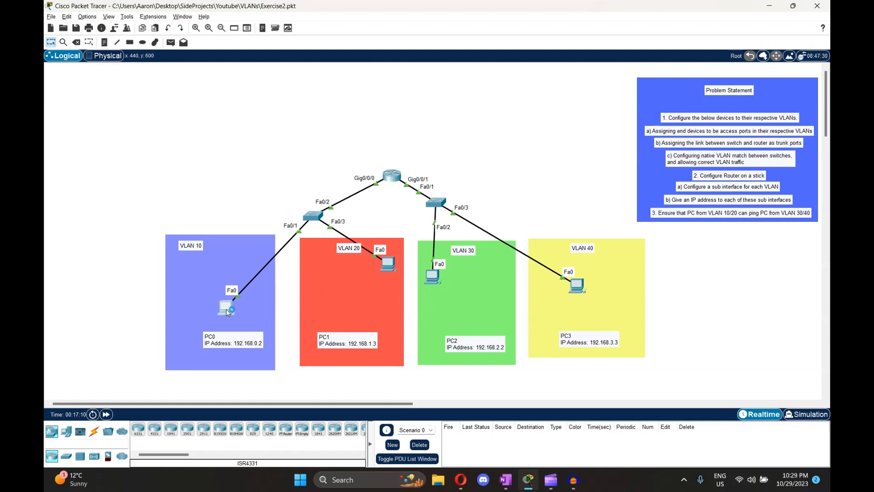
left_click(393, 129)
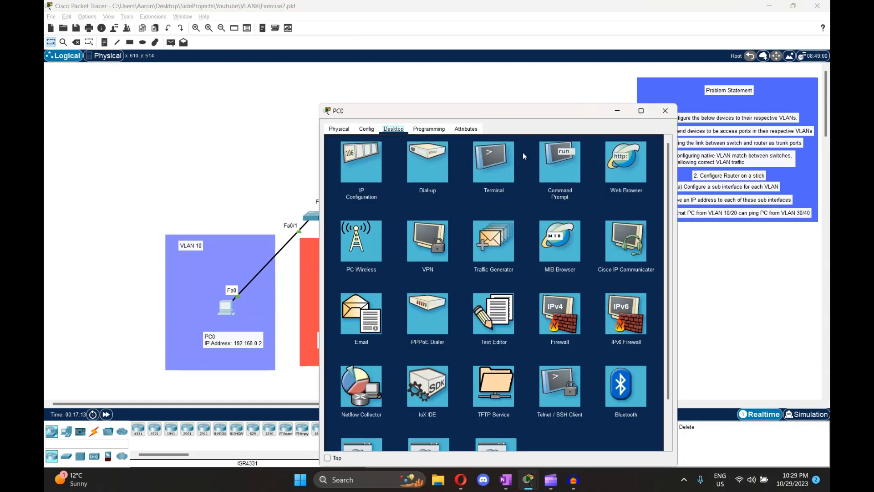
left_click(559, 157)
left_click_drag(548, 117, 664, 21)
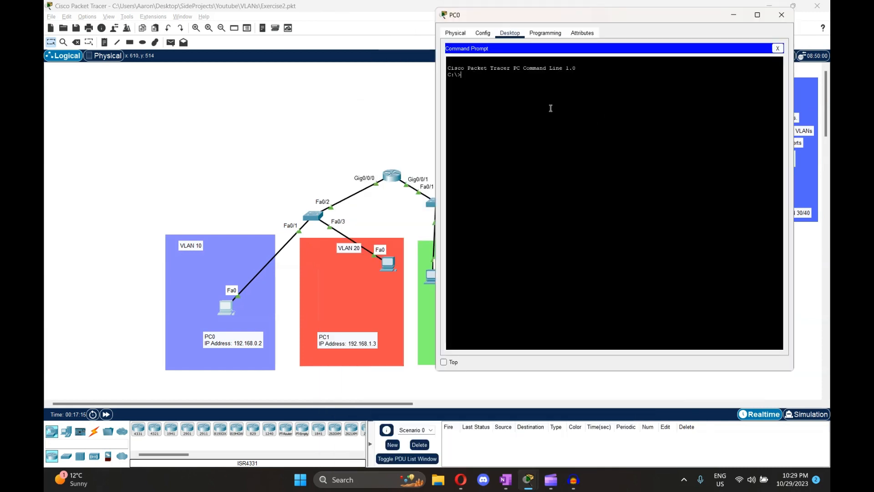
left_click_drag(572, 22, 184, 23)
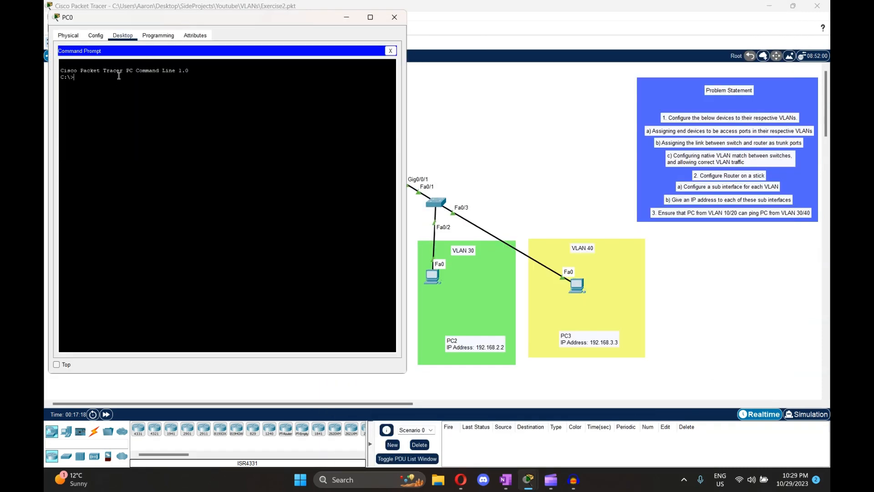
type("ping 192.168.2.2")
key("Return")
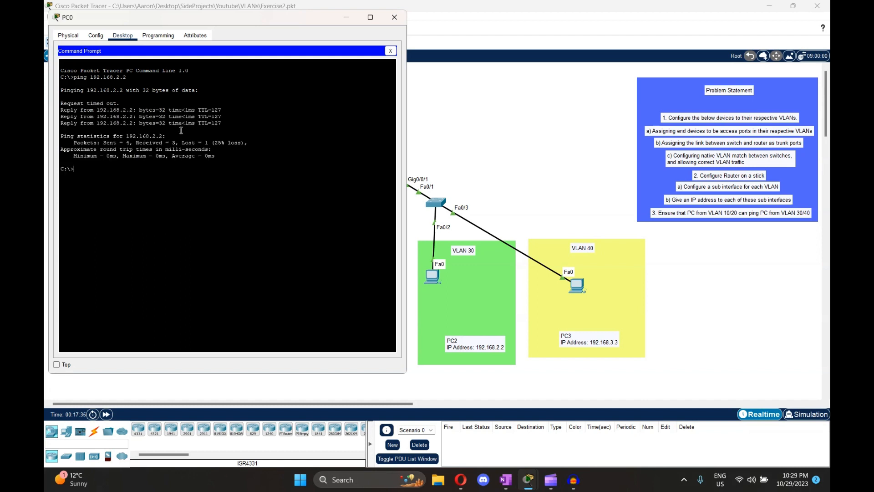
left_click(393, 18)
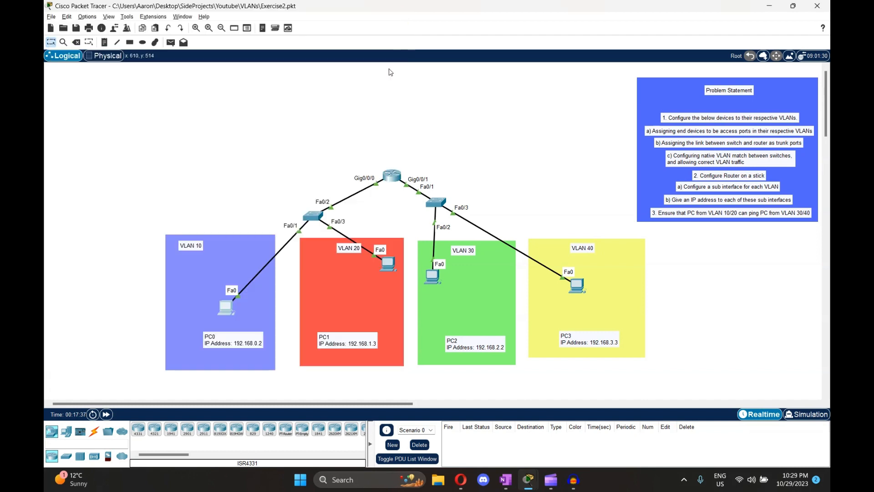
Step: Ping PC3 at 192.168.3.3 from the Command Prompt of PC1 in VLAN 20, and close PC1's window
left_click(392, 265)
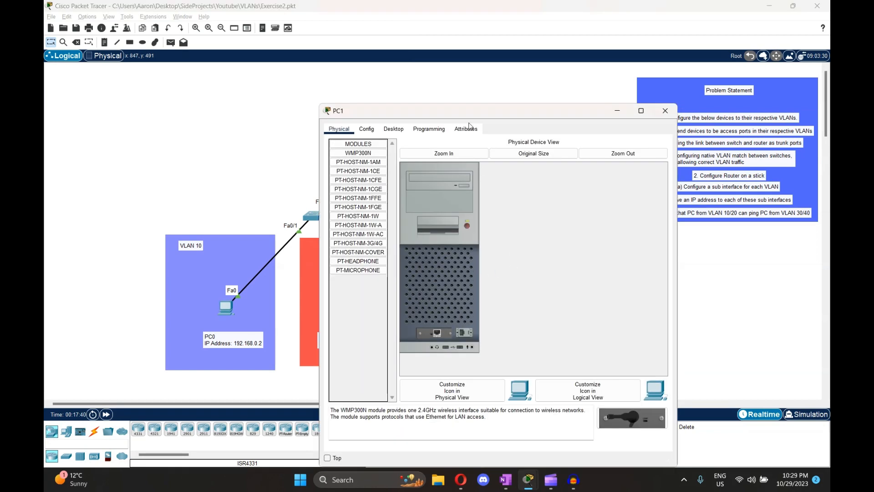
left_click_drag(479, 111, 238, 59)
left_click(160, 76)
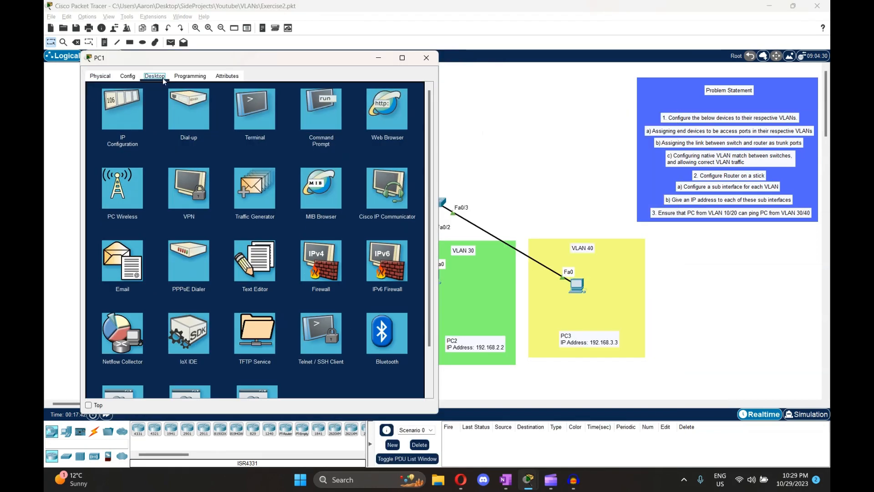
left_click(317, 123)
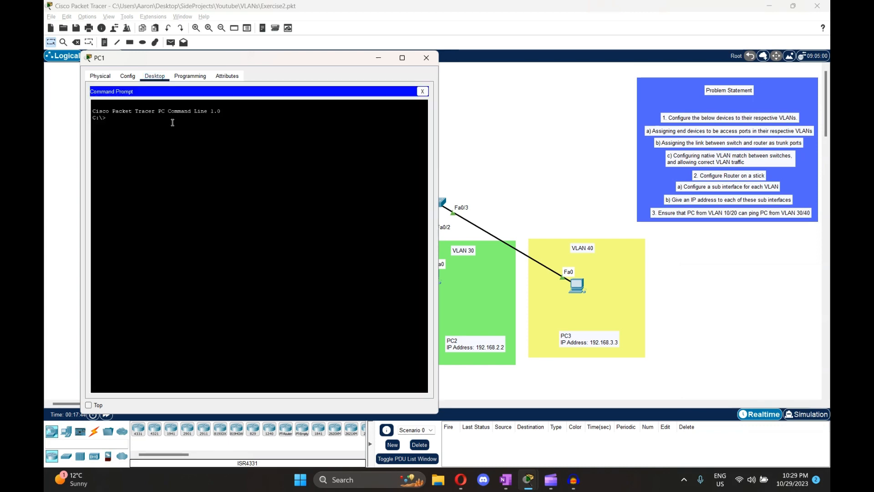
type("ping 192.168.3.3")
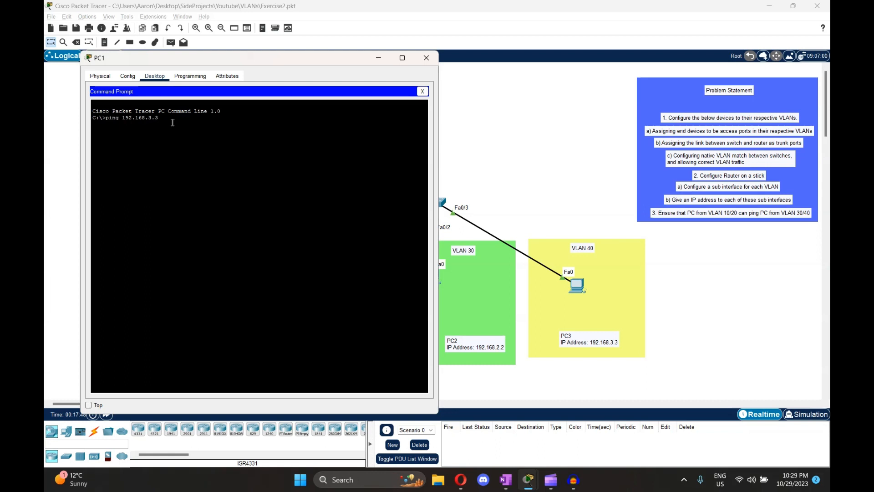
key("Return")
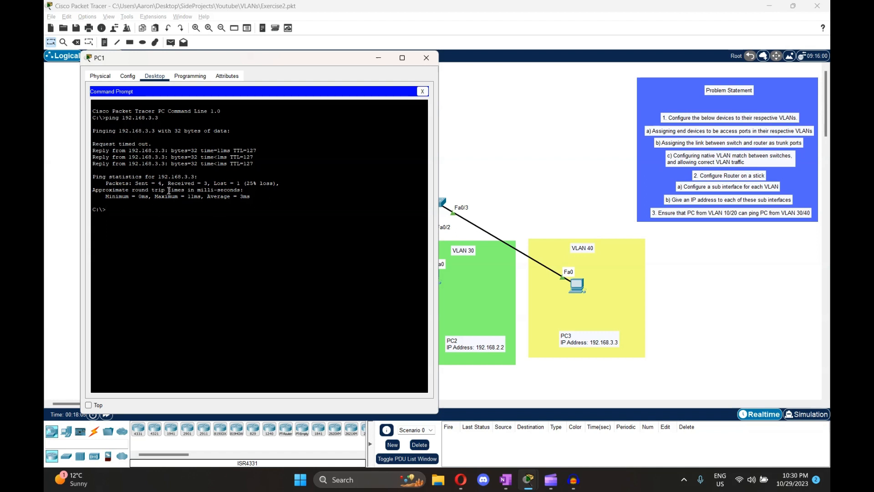
left_click(426, 57)
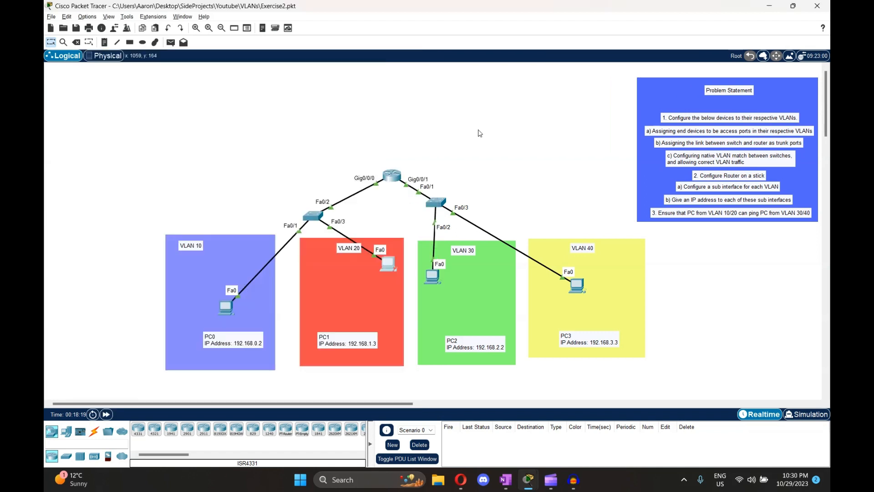